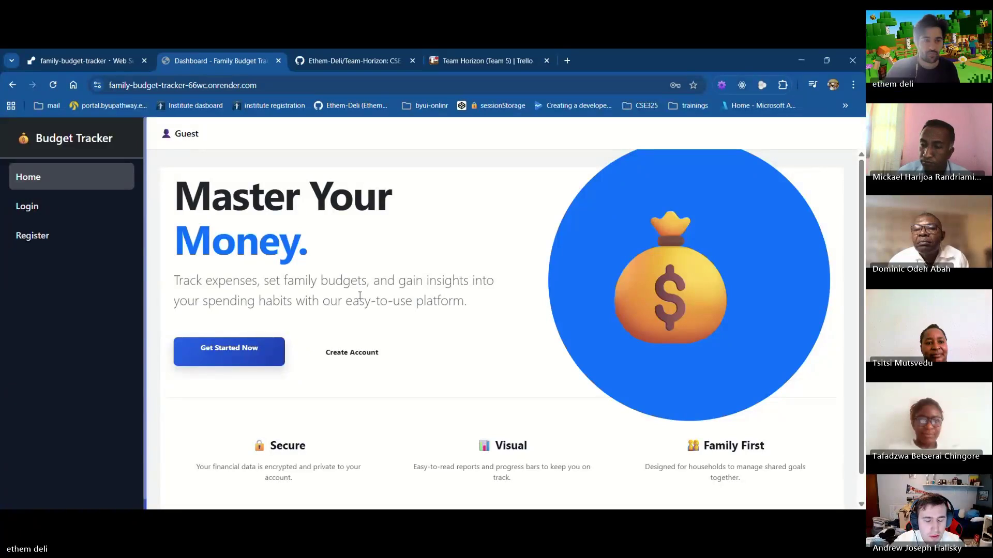
Fill the registration form with full name, email, username and password, and submit it
click(21, 238)
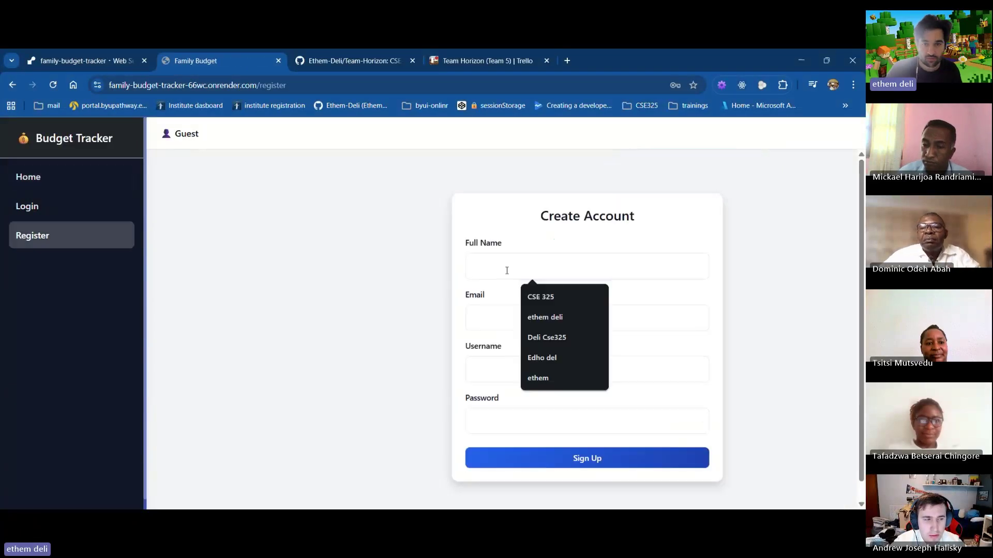
click(537, 317)
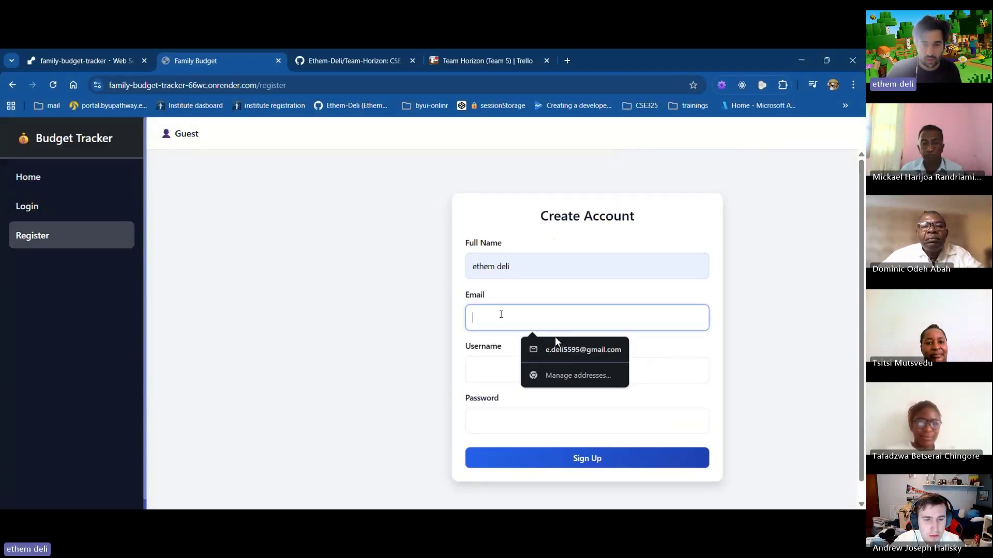
click(563, 350)
click(509, 316)
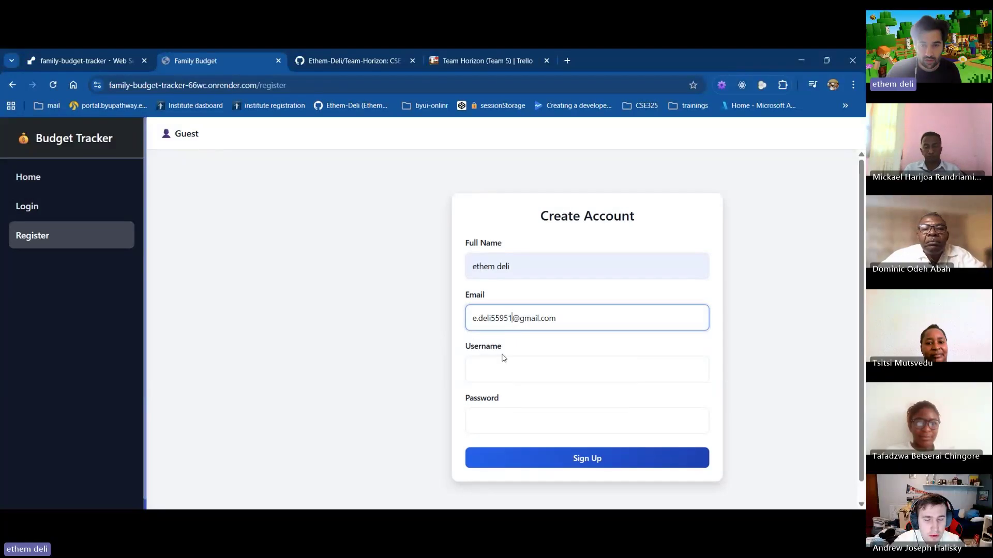
click(499, 366)
text(E)
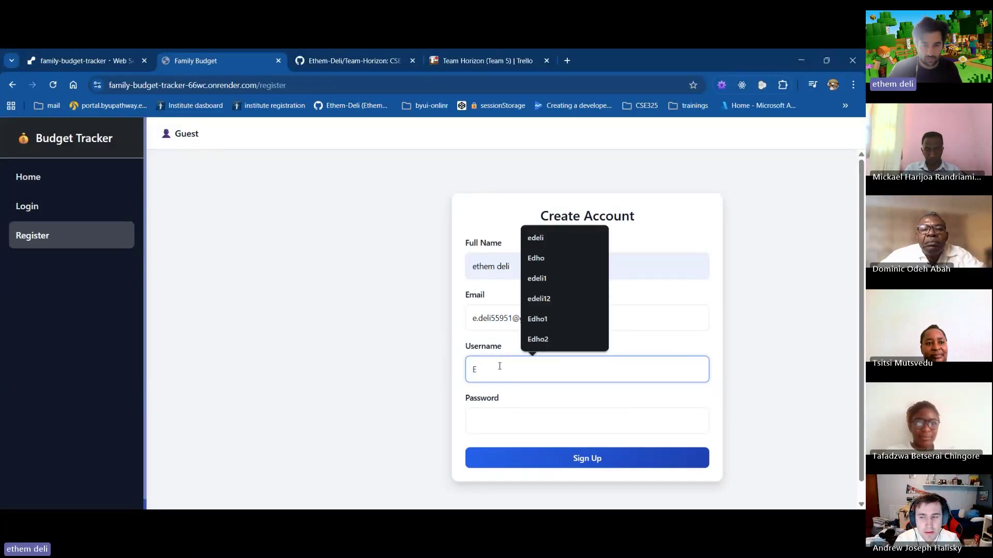
text(deli2)
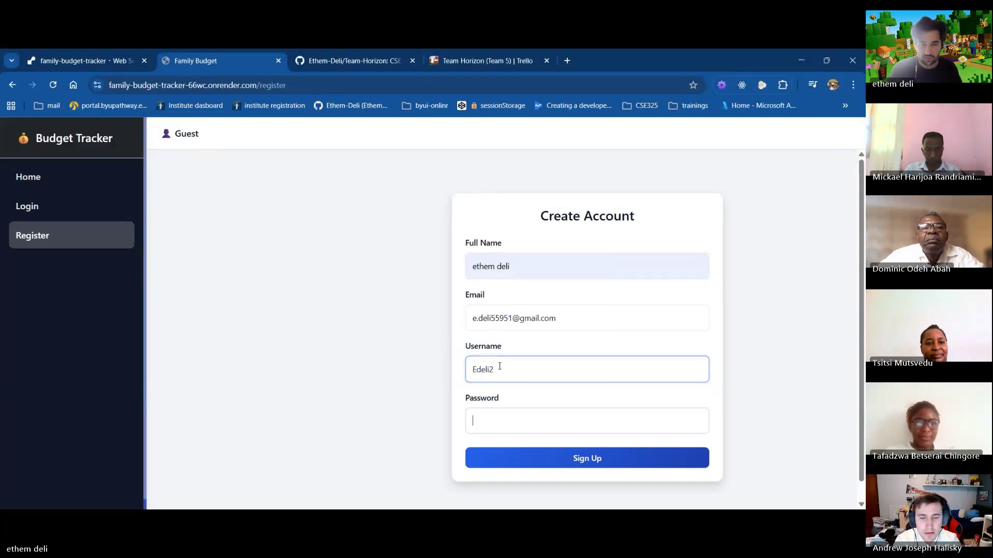
key(Tab)
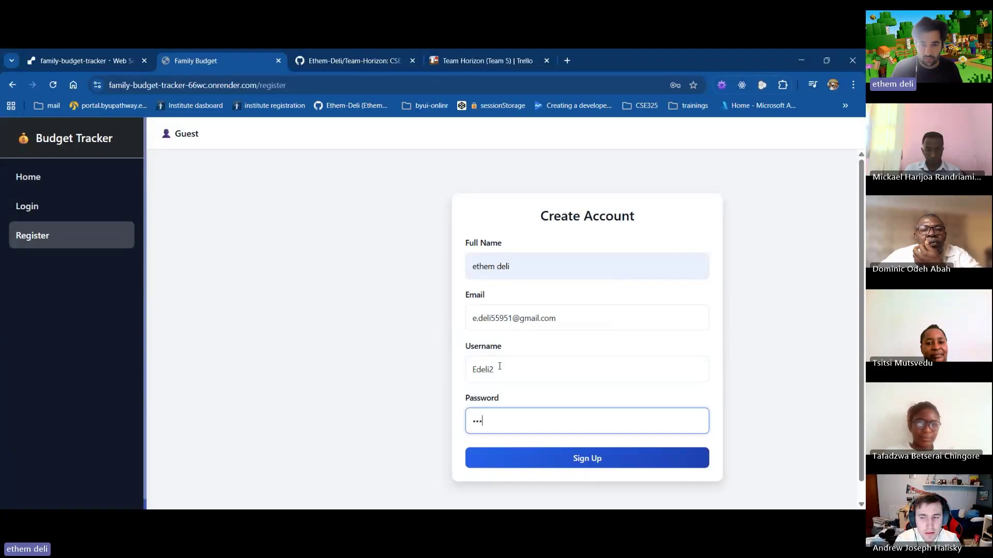
click(541, 452)
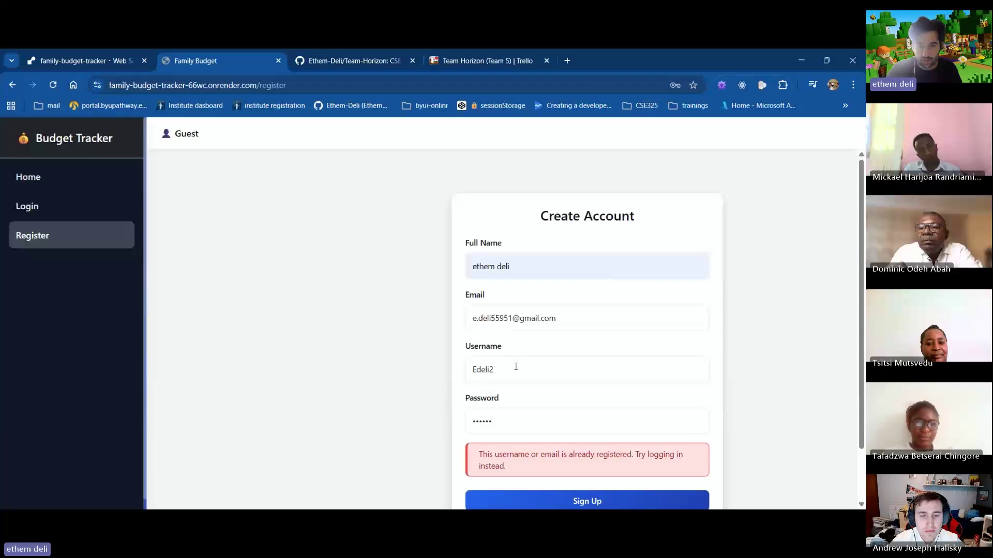
After the duplicate-account error, change the email and username to unused ones and resubmit
scroll(513, 370, down, 1)
drag(508, 409, 472, 398)
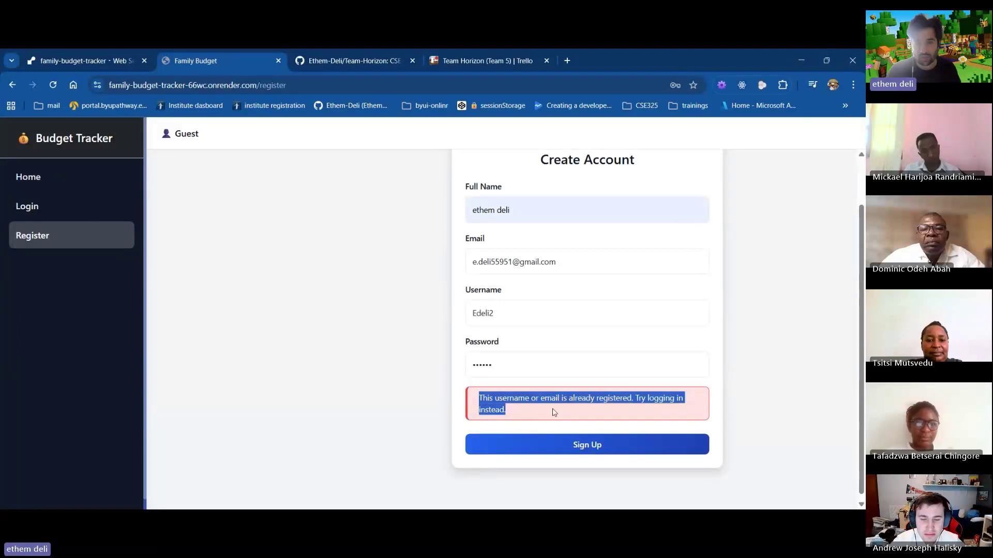
click(513, 263)
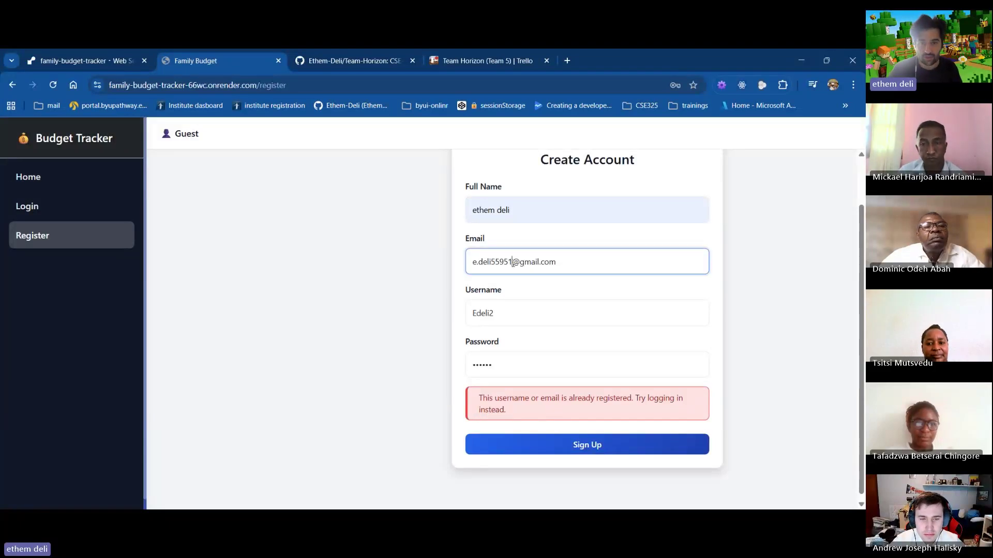
key(BackSpace)
key(BackSpace)
key(BackSpace)
key(BackSpace)
key(BackSpace)
text(1000)
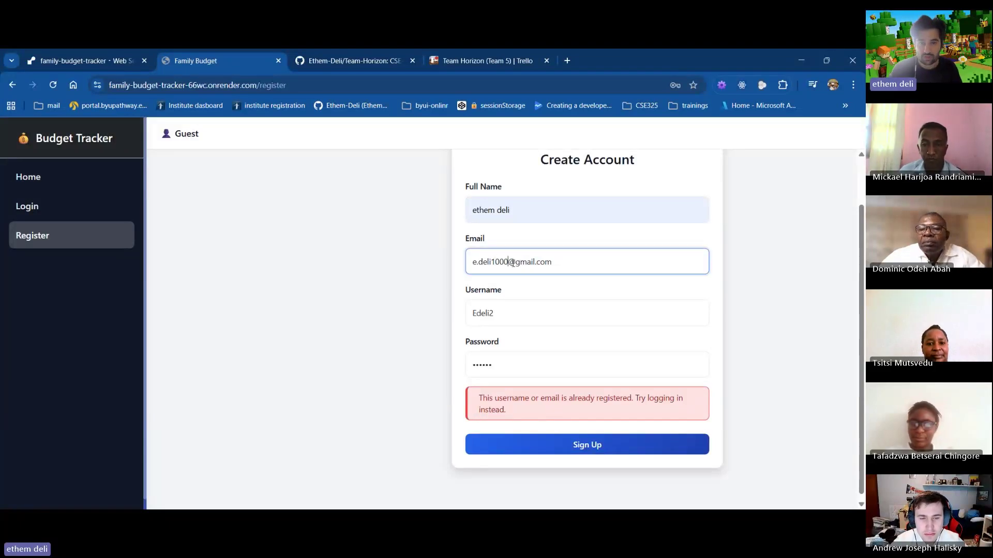
click(519, 317)
key(BackSpace)
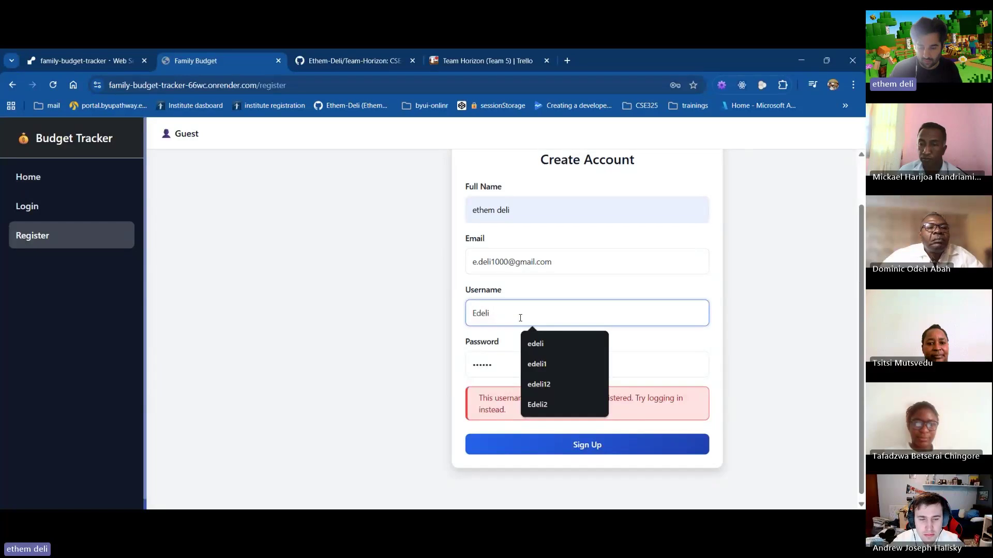
text(001)
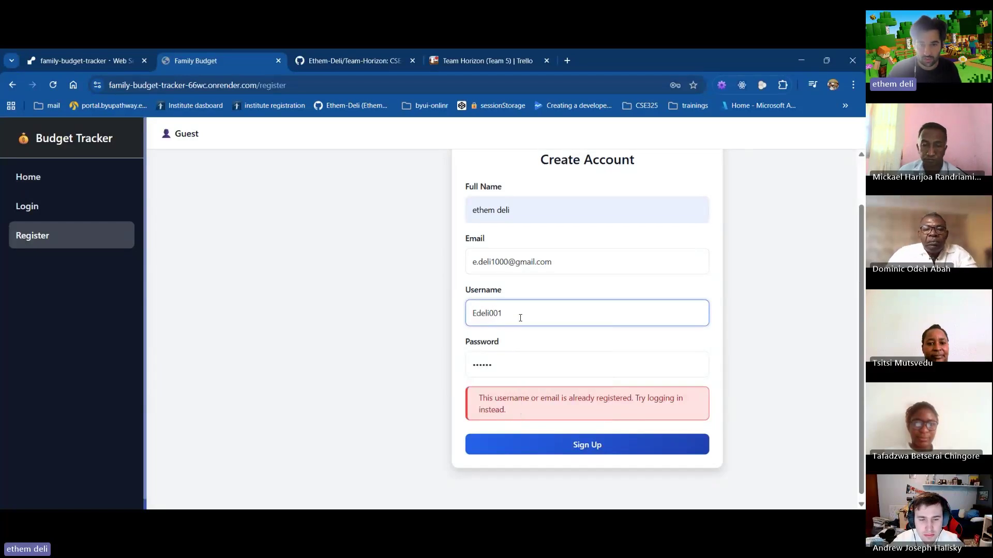
drag(520, 317, 465, 308)
key(ctrl+c)
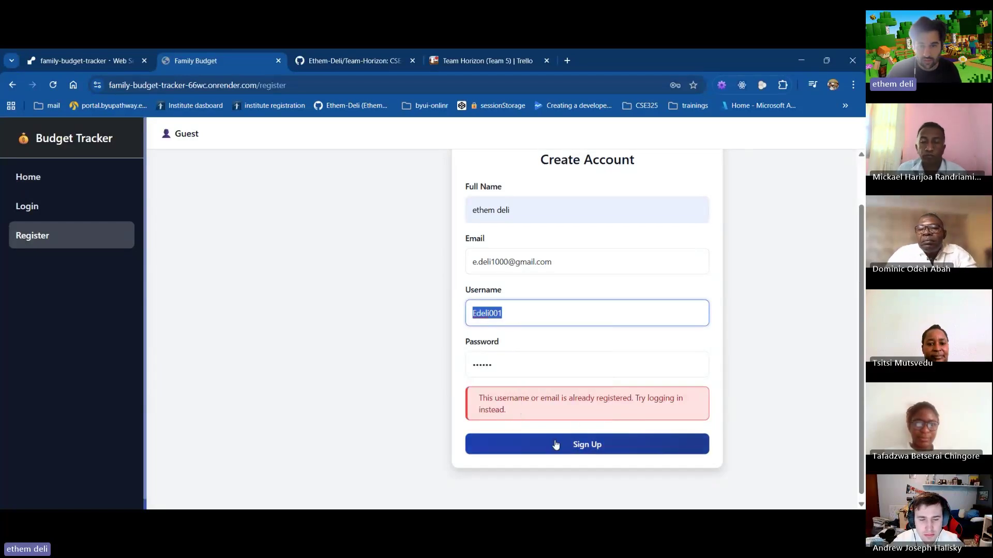
click(555, 444)
Log in with the pasted new username and its password
click(576, 310)
key(ctrl+v)
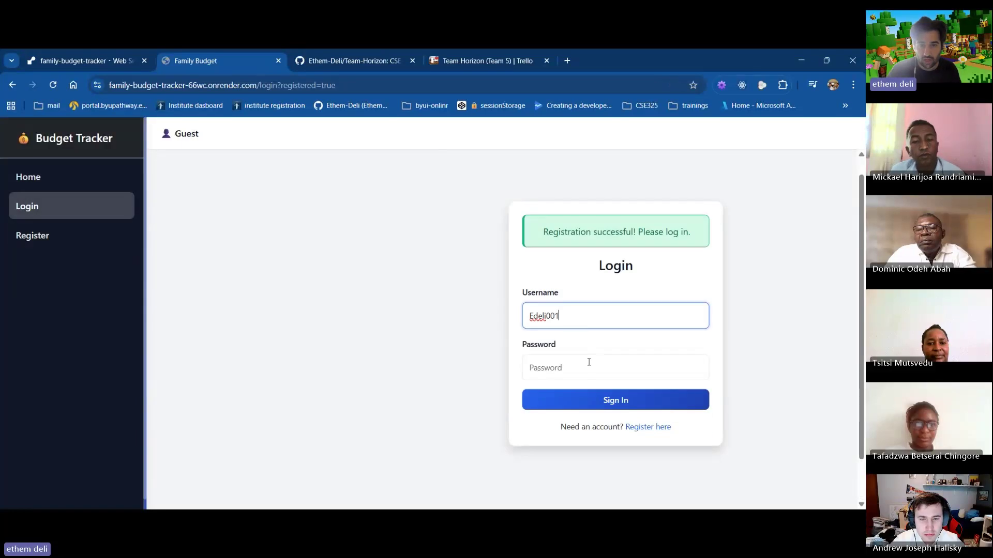
click(563, 367)
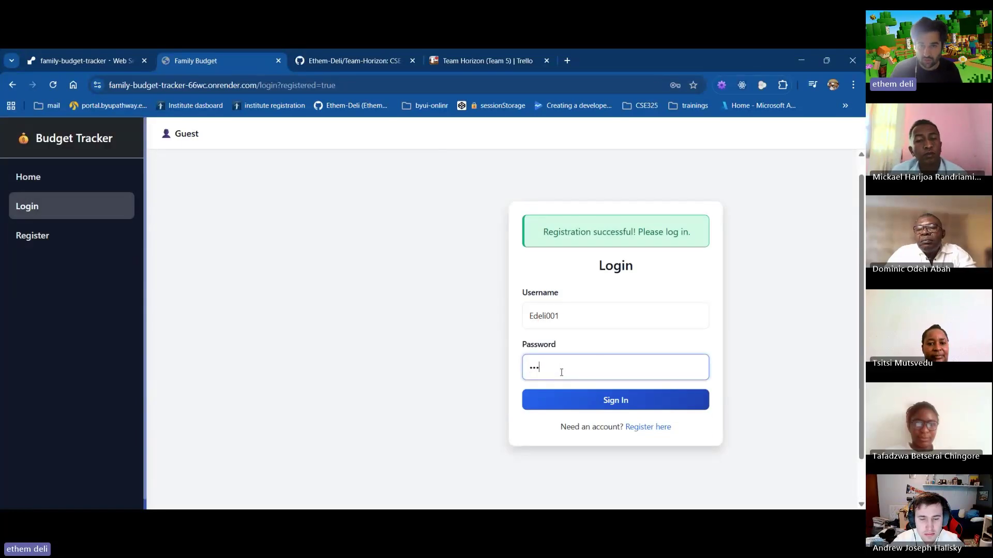
click(597, 401)
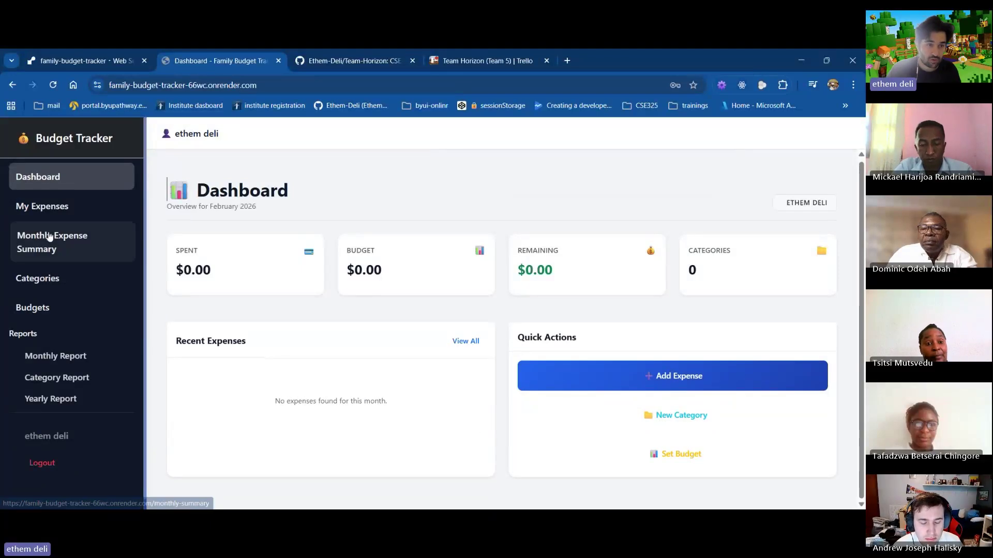
Create a February 2026 budget of $5,000
click(66, 305)
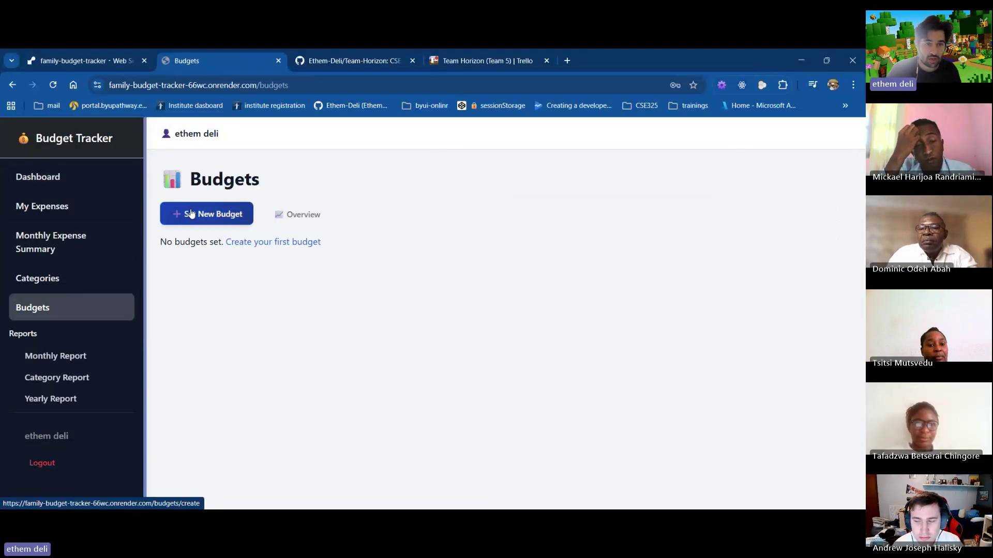
click(189, 213)
click(371, 355)
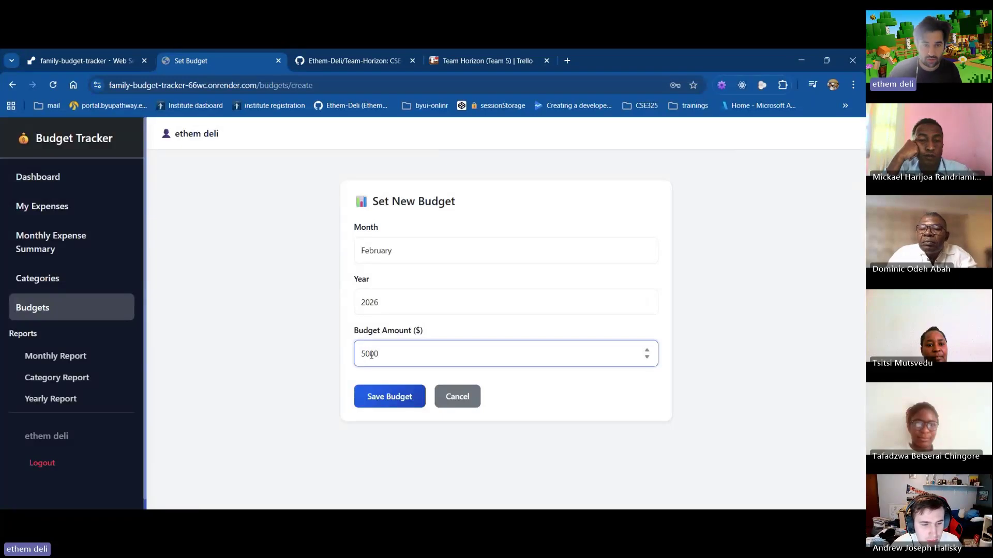
click(390, 402)
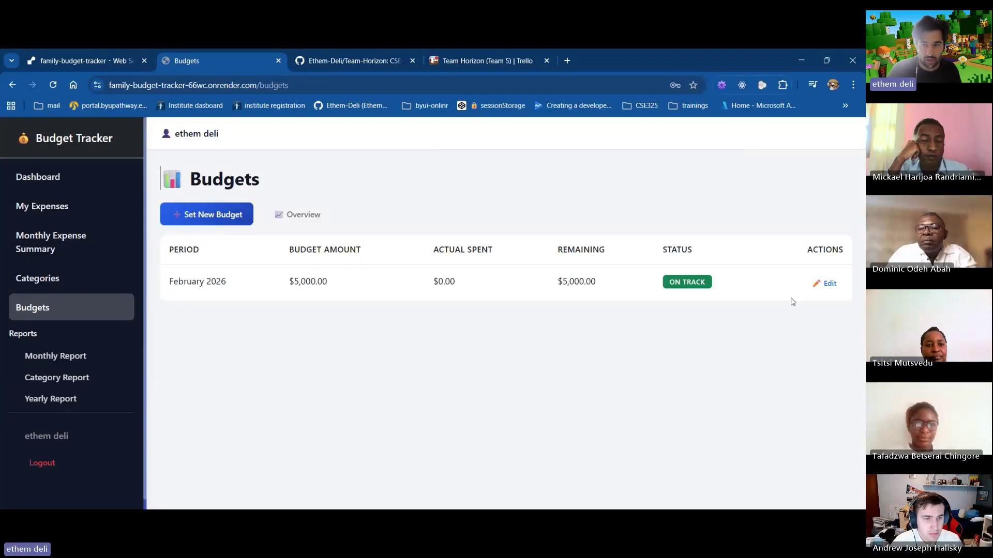
Edit the February 2026 budget, raising it to $6,000
click(830, 284)
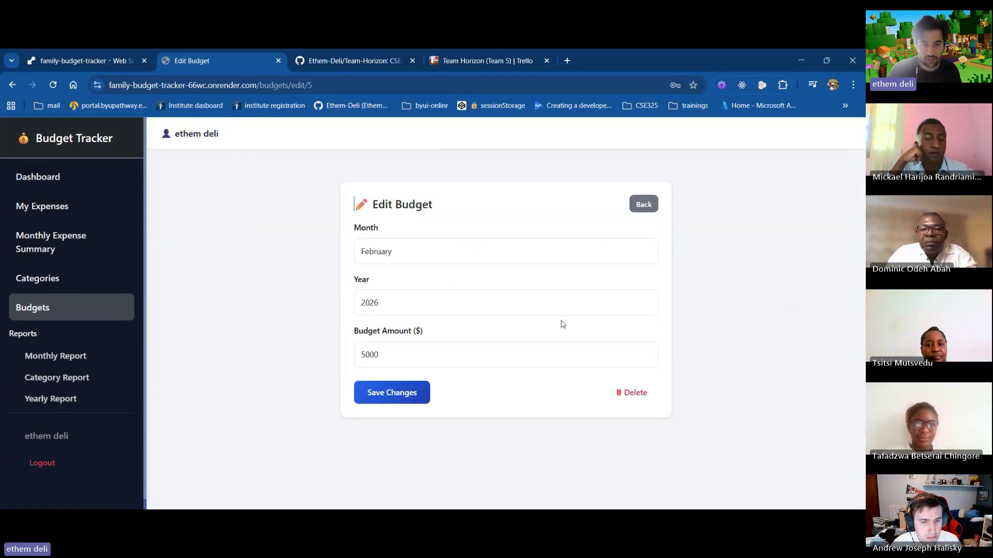
click(401, 362)
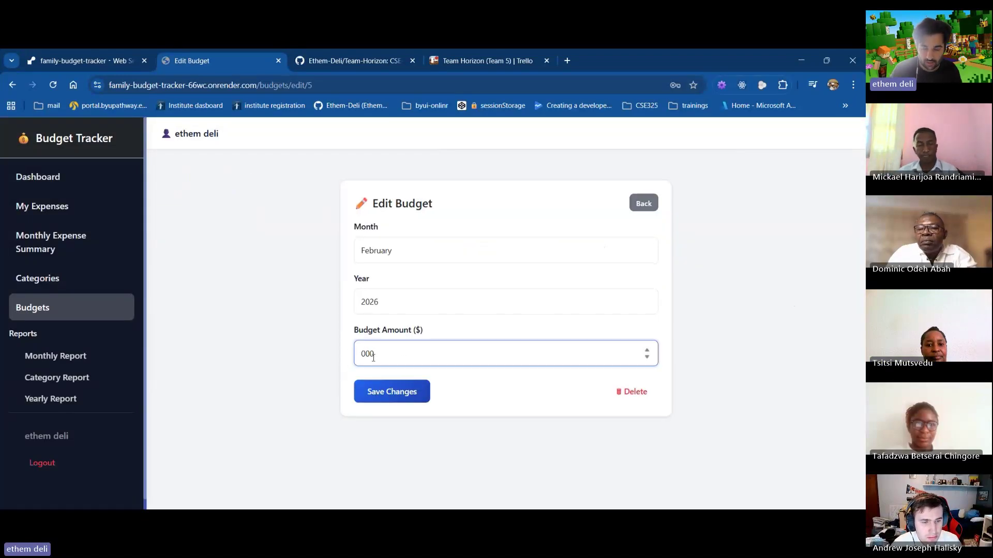
click(386, 395)
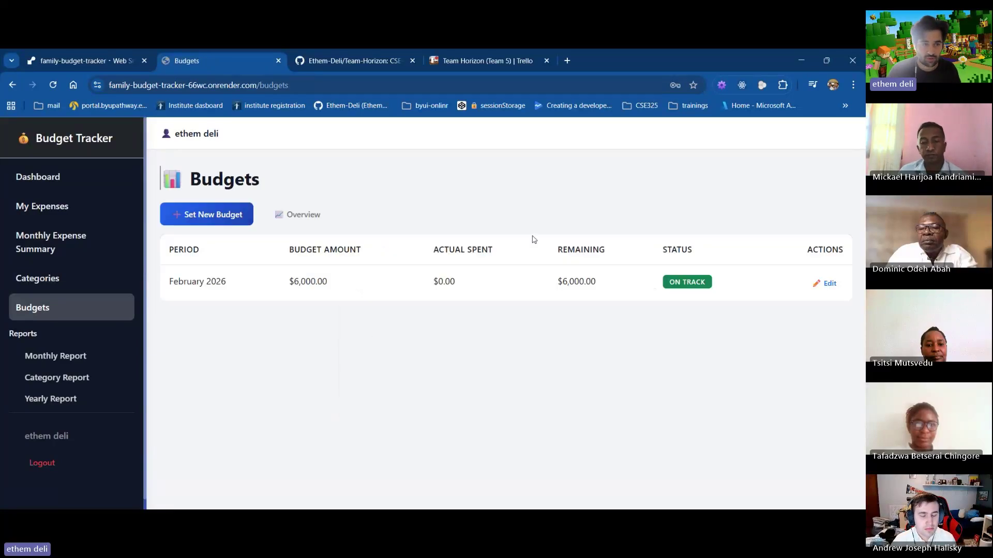
click(40, 286)
Add a Grocery category described 'for kitchen', replacing the default folder icon with an emoji
click(195, 221)
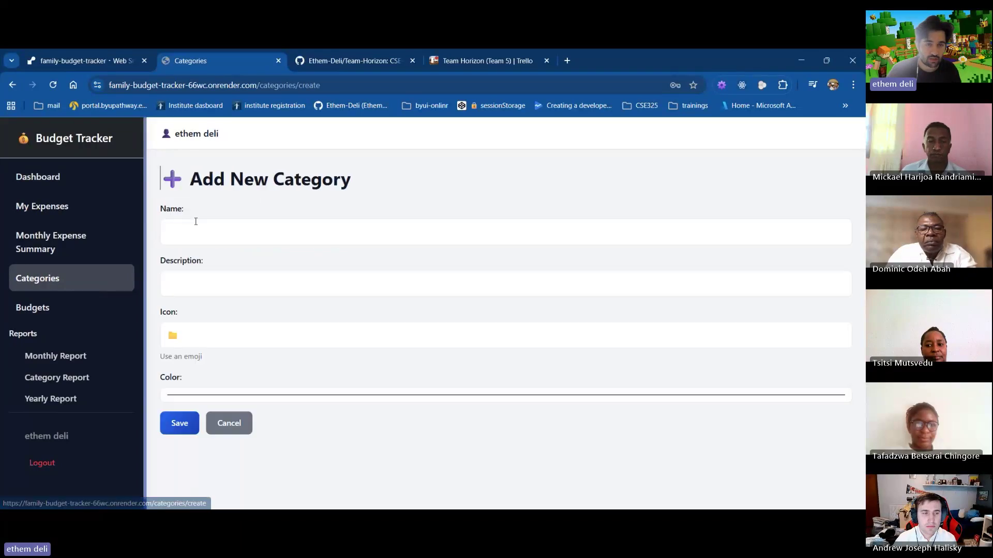
click(261, 233)
click(251, 284)
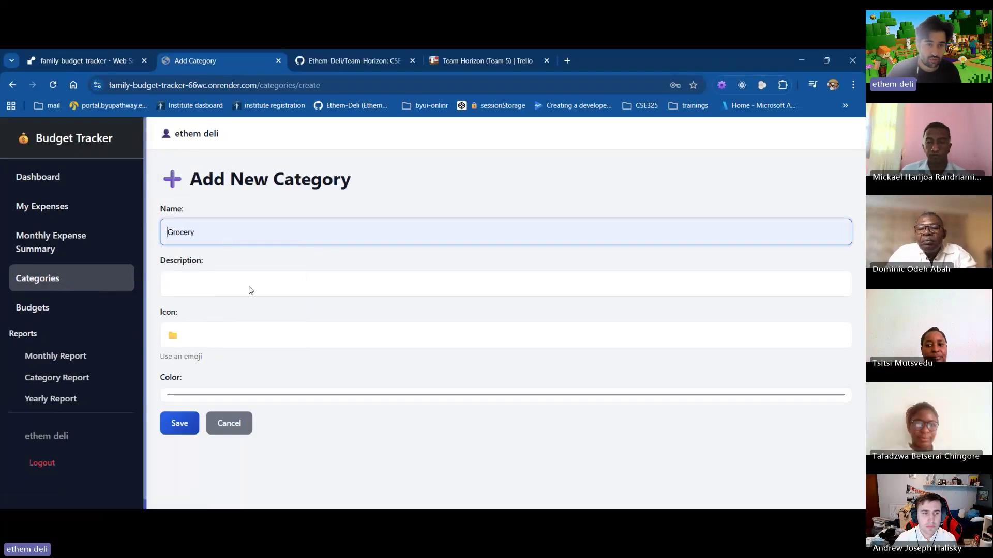
click(257, 281)
text(for)
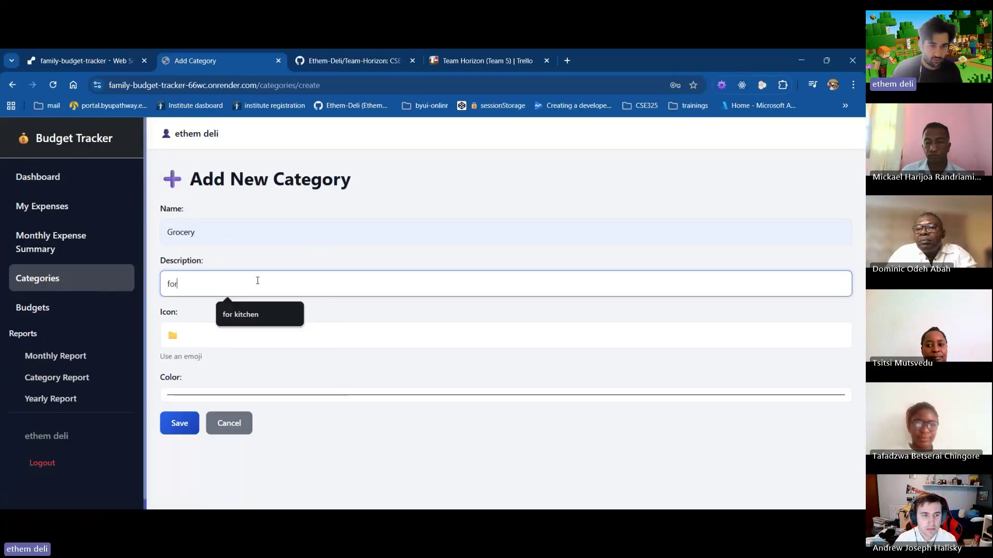
text( kitchen)
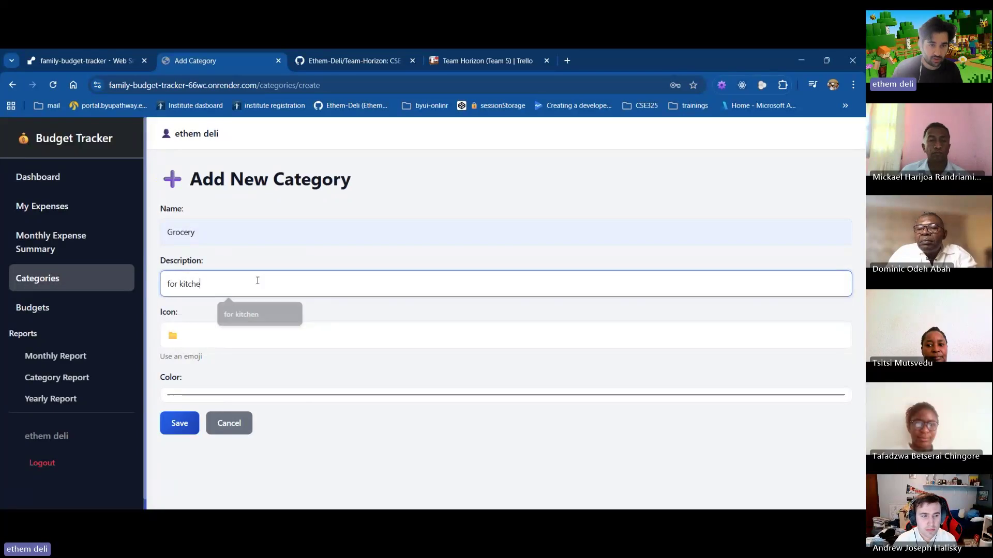
key(Tab)
click(178, 333)
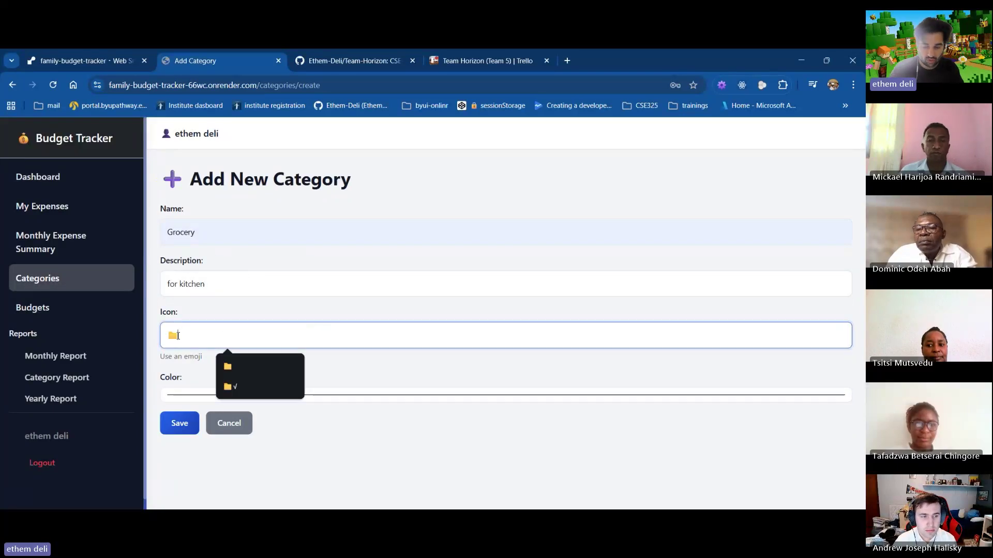
key(BackSpace)
right_click(185, 341)
click(218, 231)
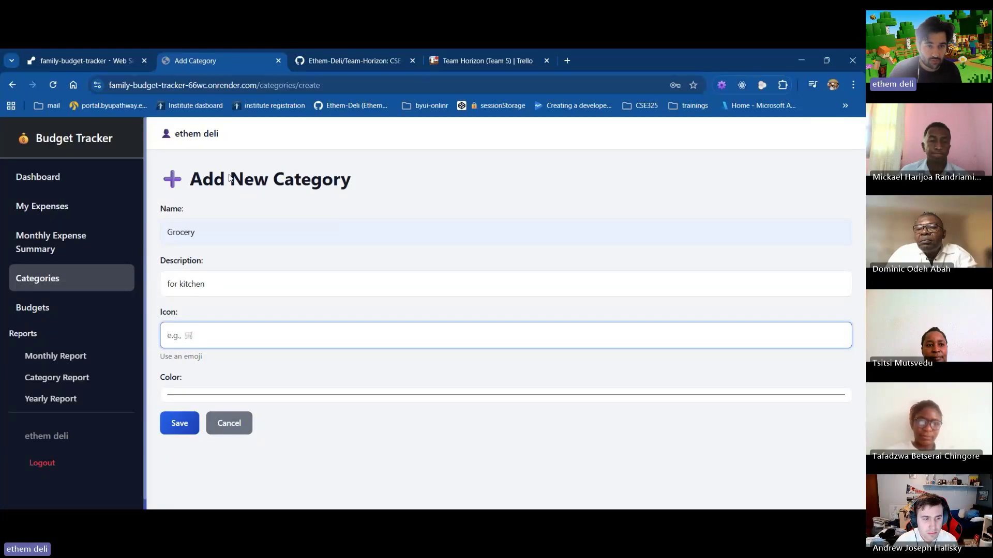
click(187, 432)
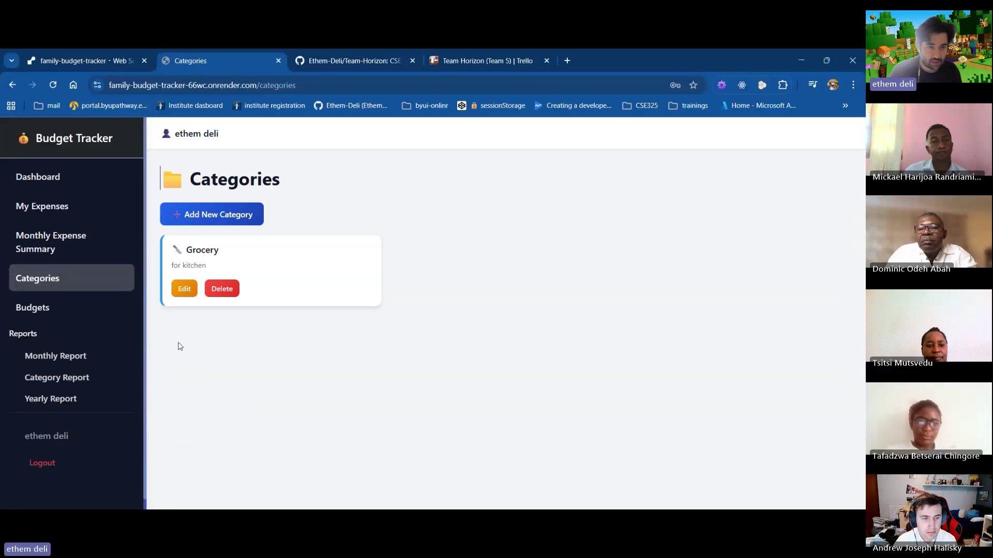
Add a Utilities category with the description 'bills'
click(204, 215)
click(215, 233)
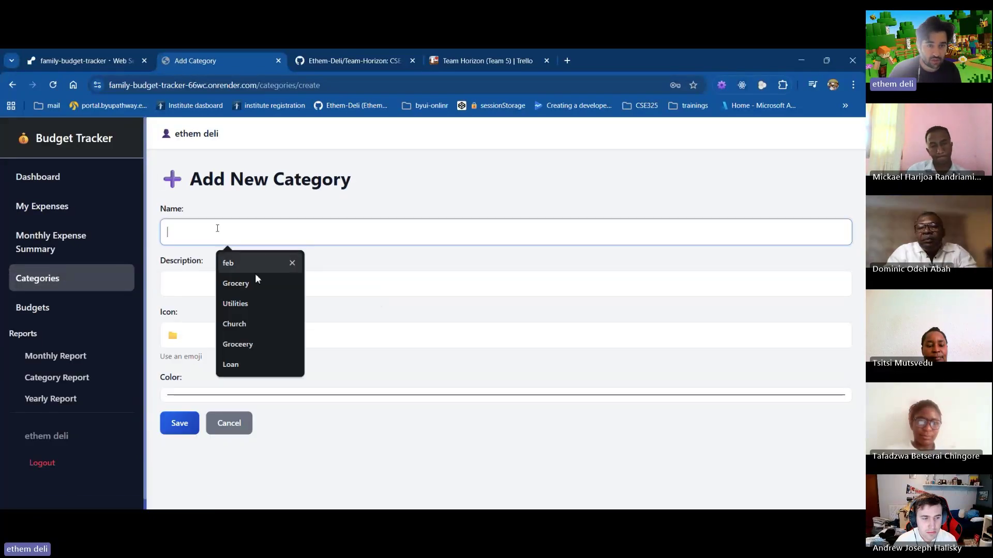
click(237, 304)
click(195, 289)
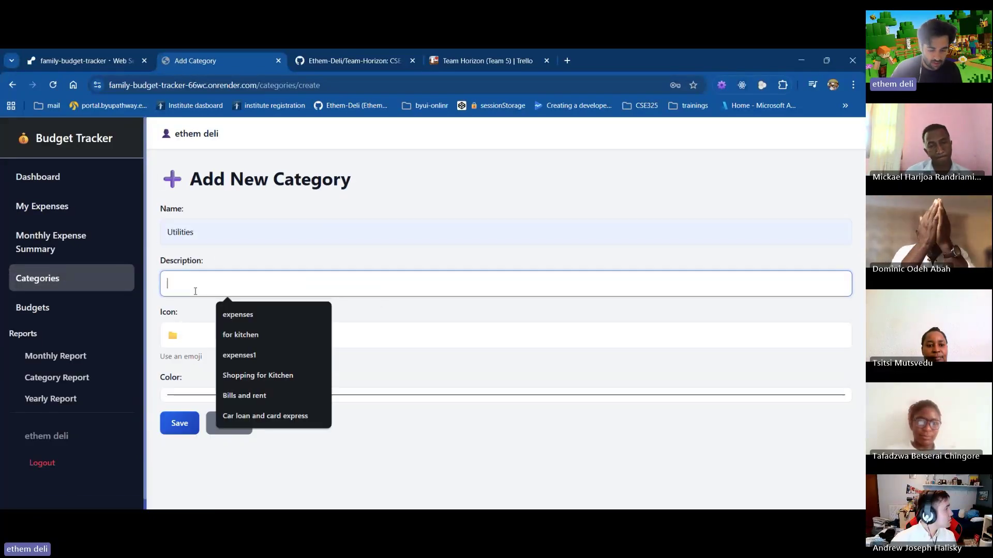
text(bills)
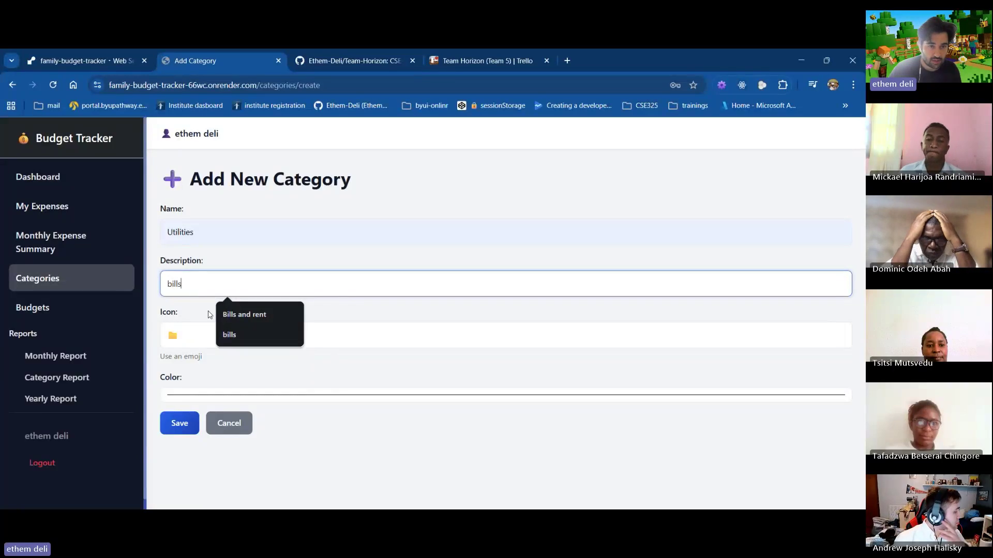
click(229, 334)
click(222, 337)
click(178, 422)
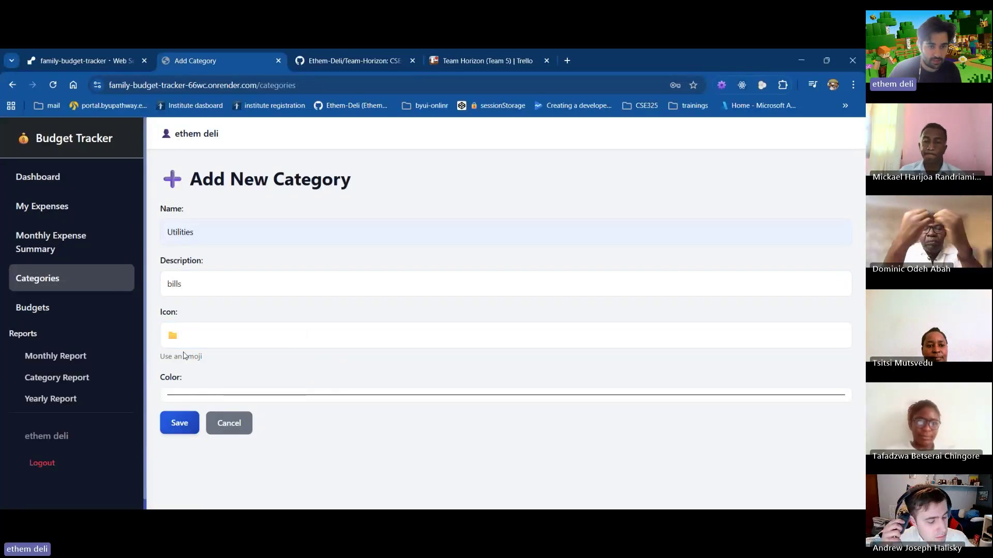
Add a Church category described 'Tithe and offerings' with an emoji icon
click(209, 222)
click(207, 225)
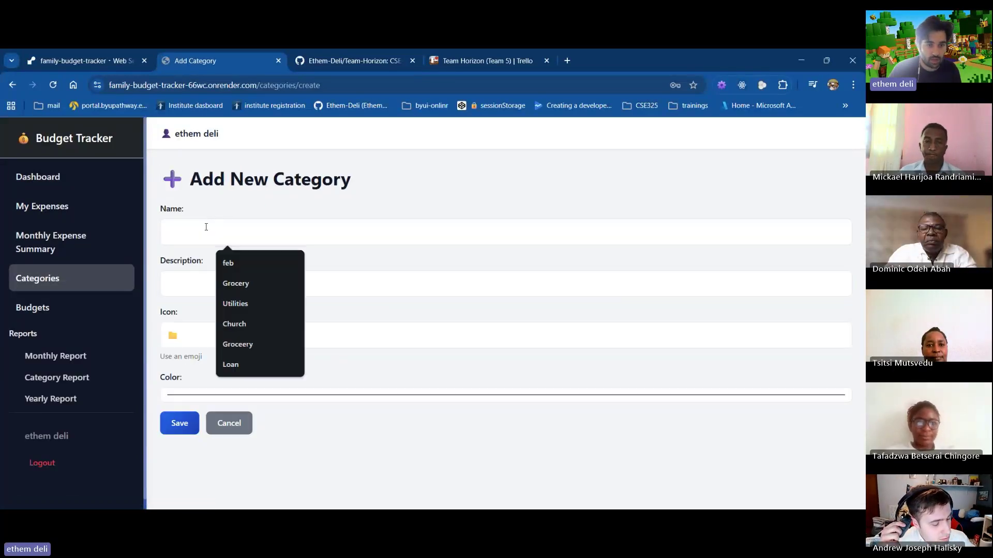
click(248, 323)
click(204, 279)
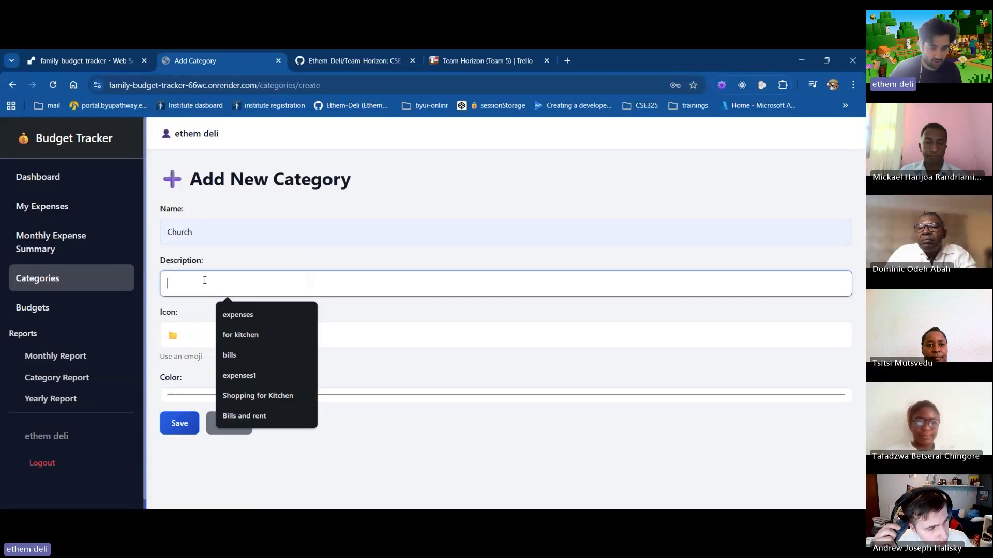
text(Tithe and)
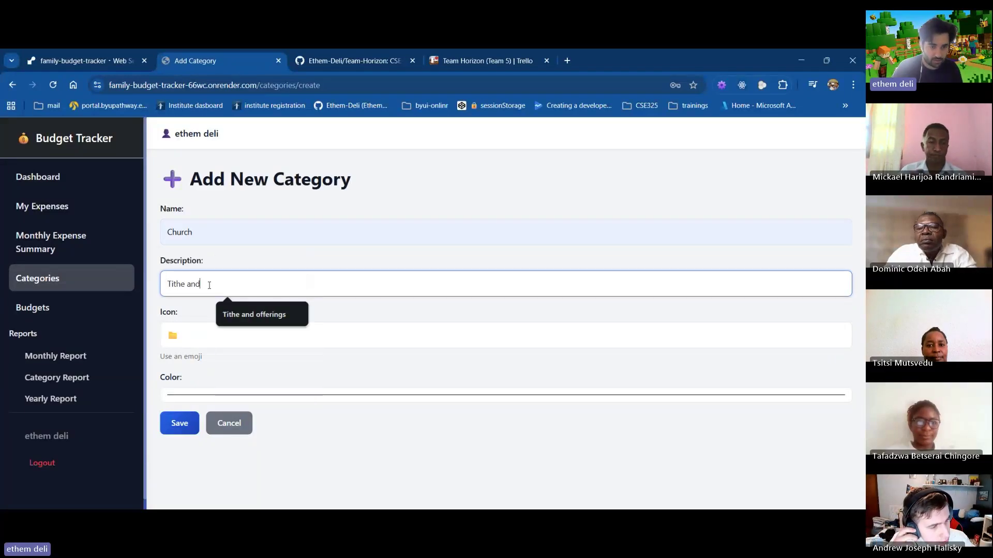
text( fa)
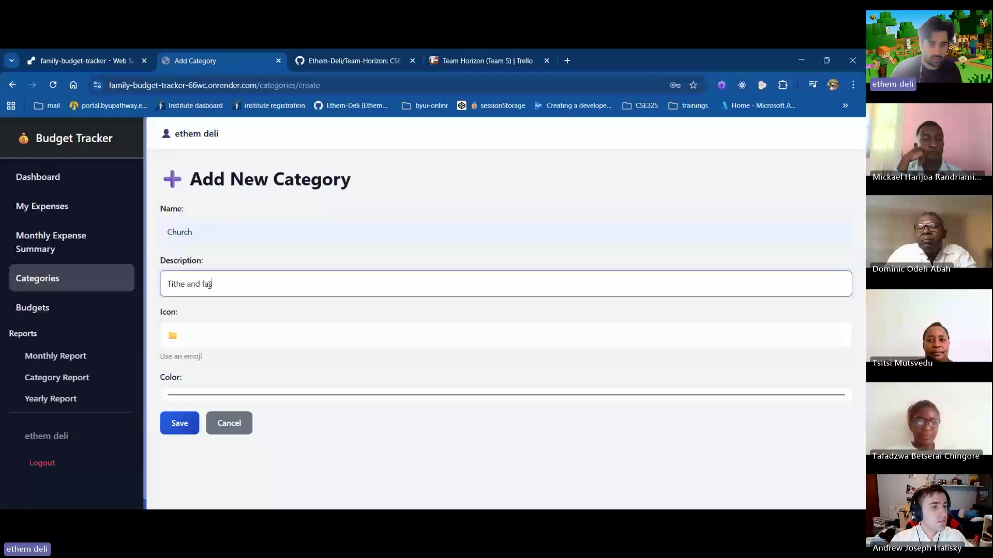
key(BackSpace)
key(BackSpace)
click(238, 320)
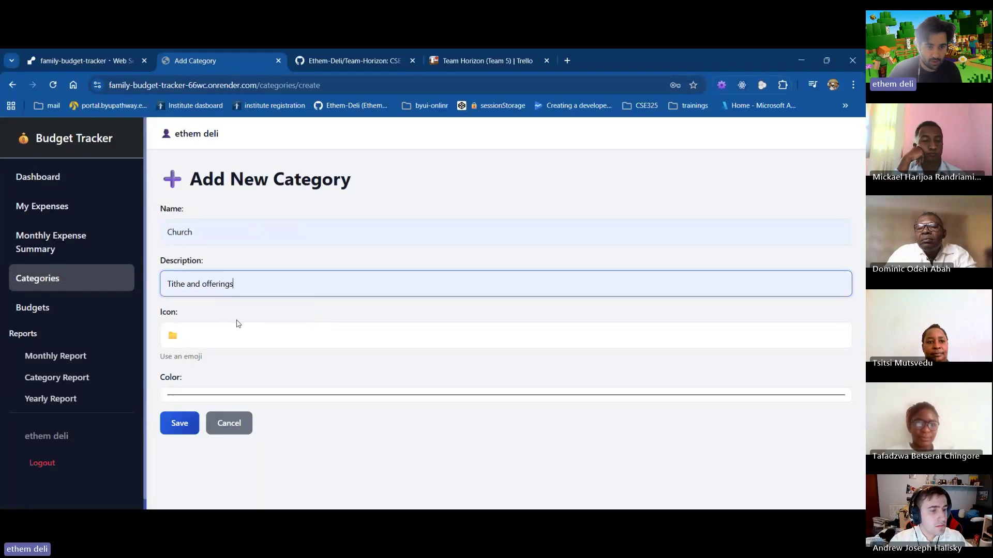
click(238, 331)
right_click(192, 336)
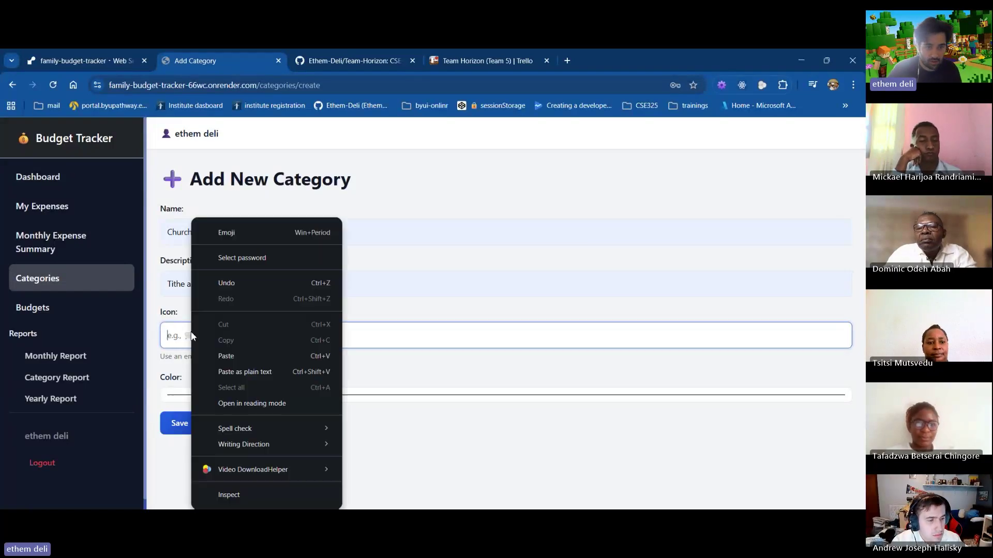
click(230, 231)
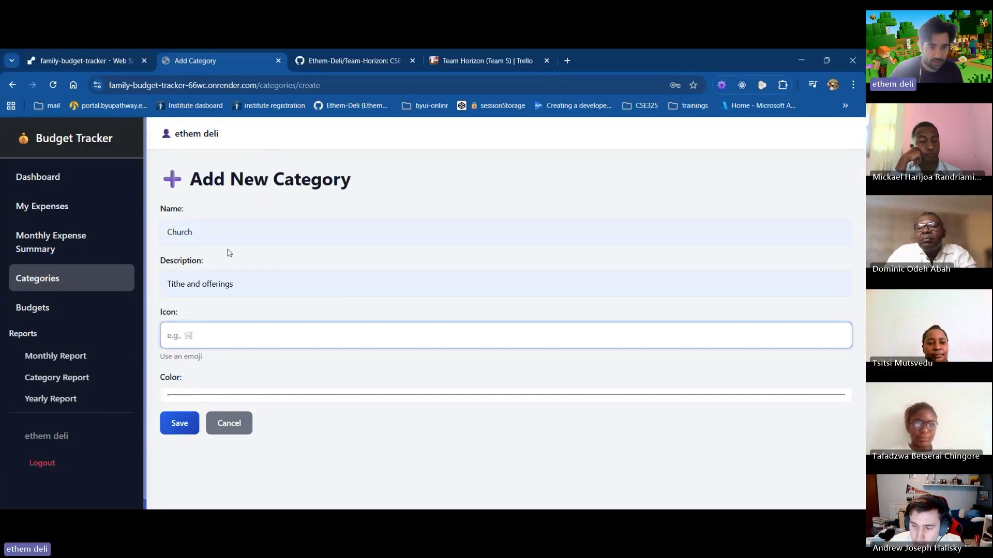
click(180, 423)
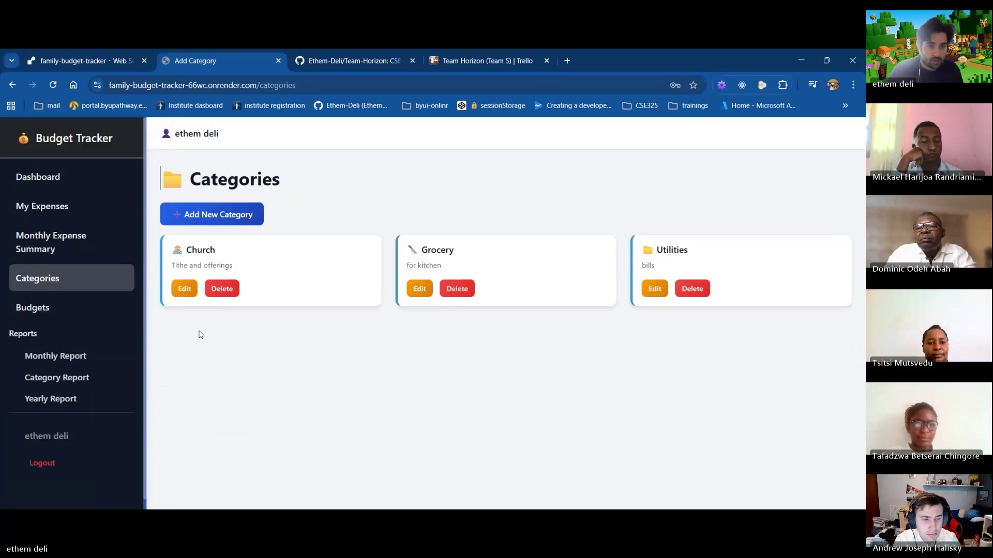
Add a $100 Food stuff expense dated February 7 under Grocery
click(40, 208)
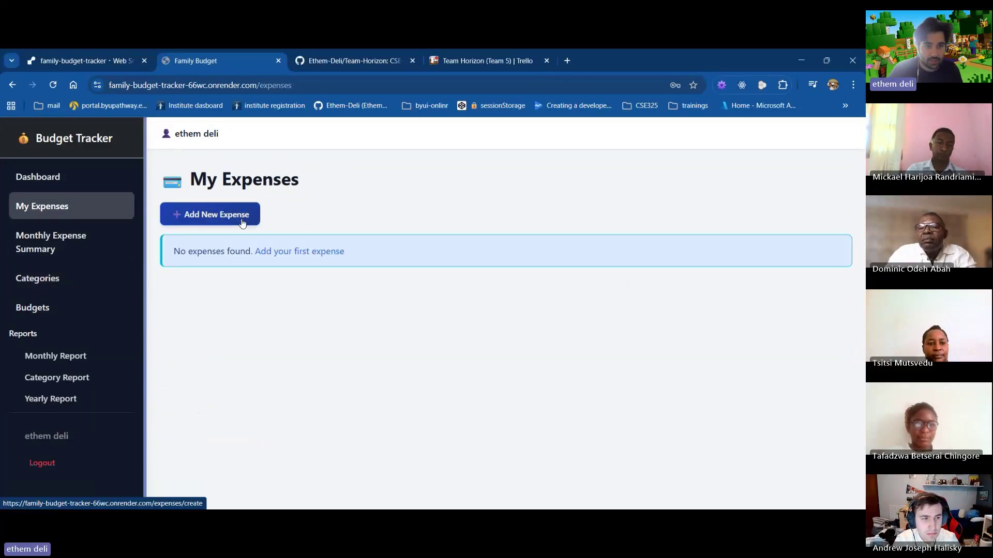
click(241, 220)
click(406, 250)
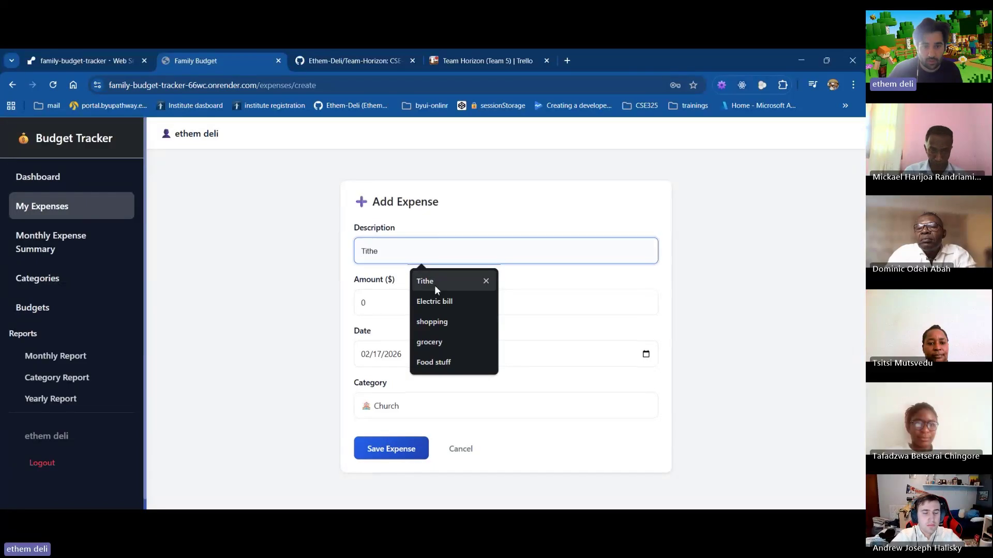
click(435, 362)
click(400, 305)
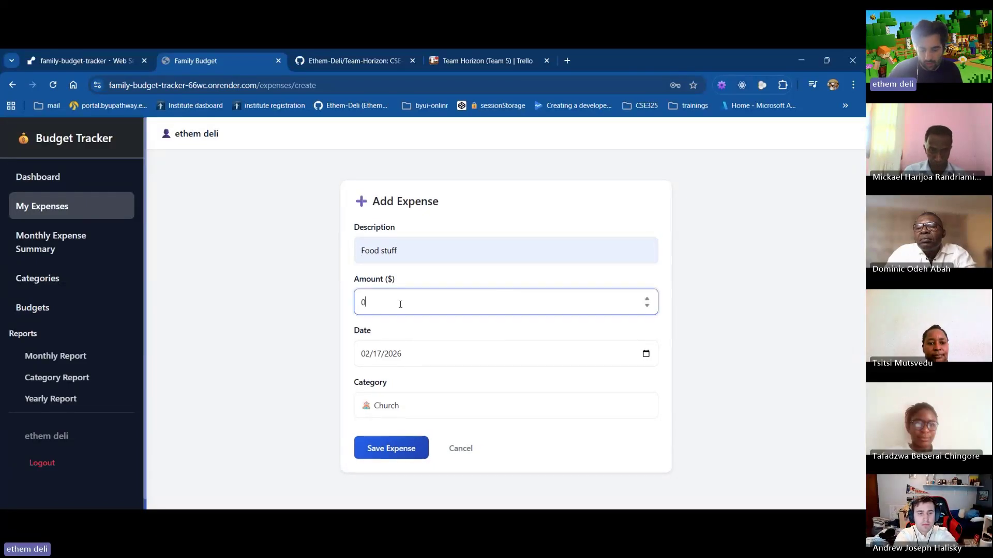
text(100)
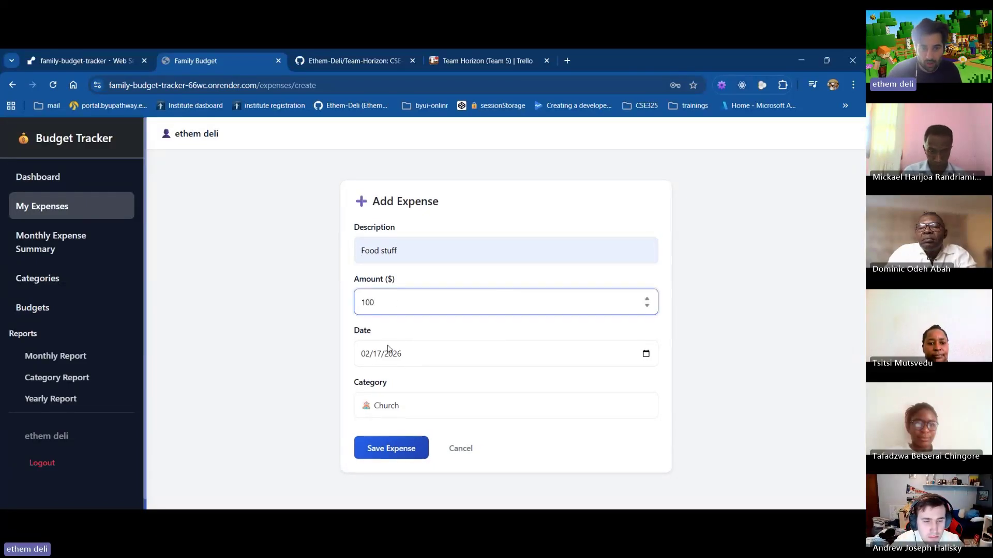
click(373, 362)
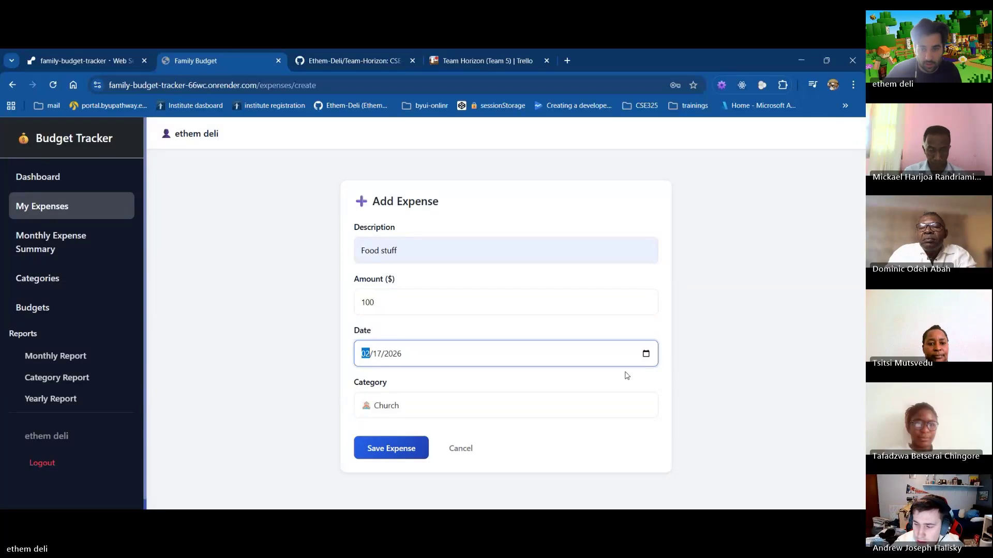
click(646, 356)
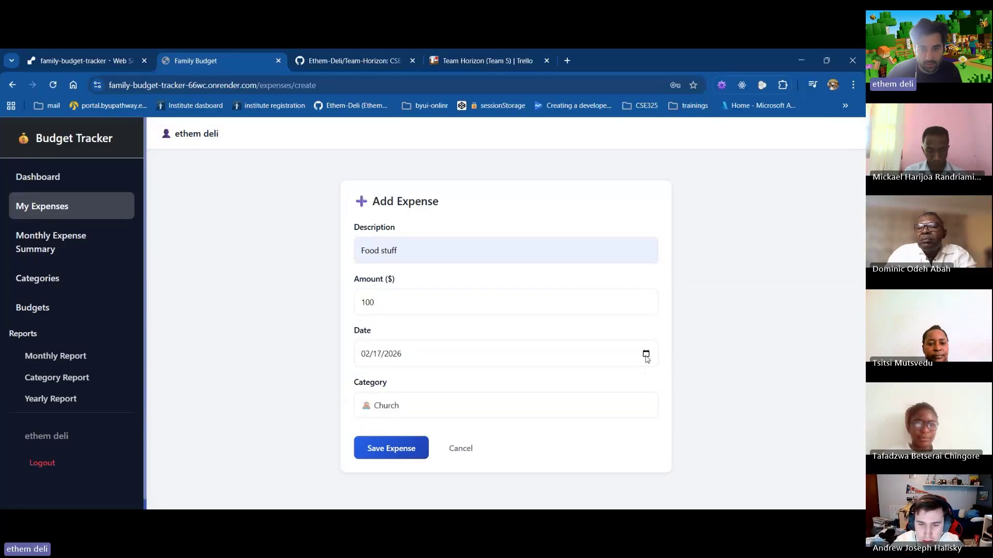
click(396, 411)
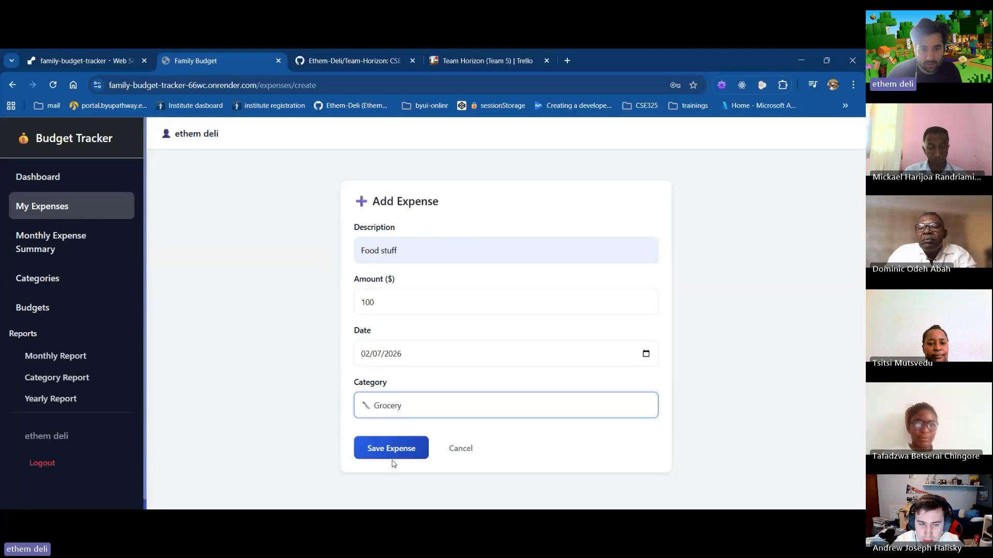
click(392, 458)
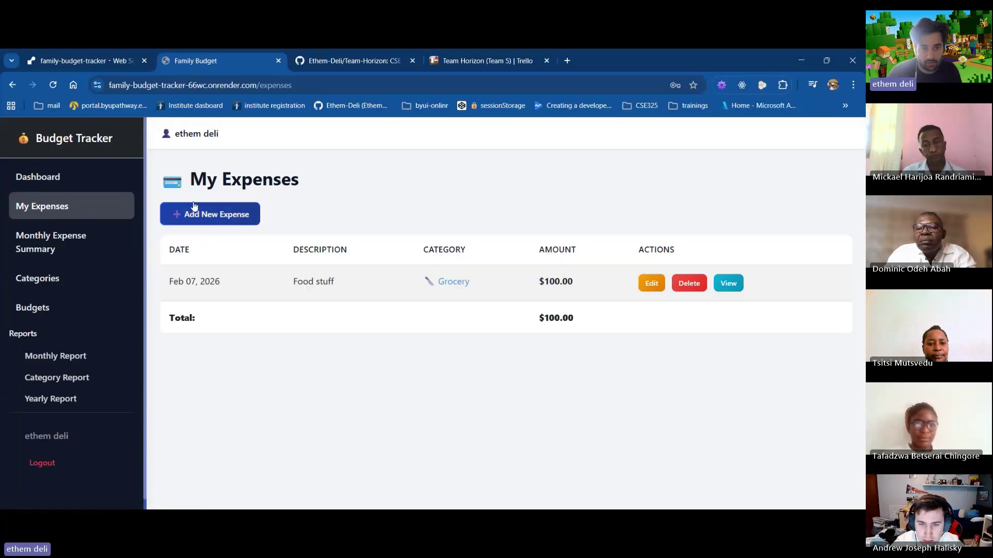
Add a second $100 Food stuff expense dated February 14 under Grocery
click(194, 209)
click(382, 262)
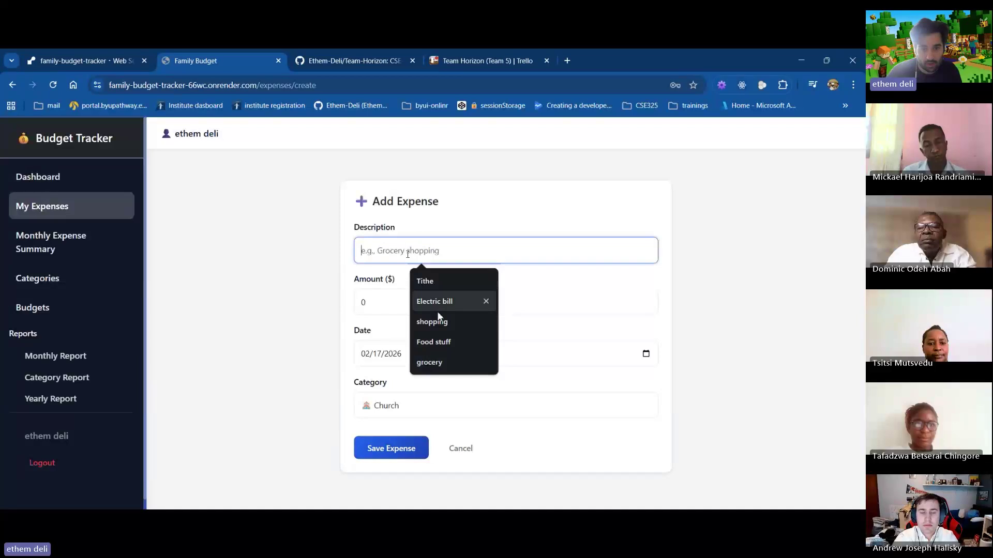
click(430, 348)
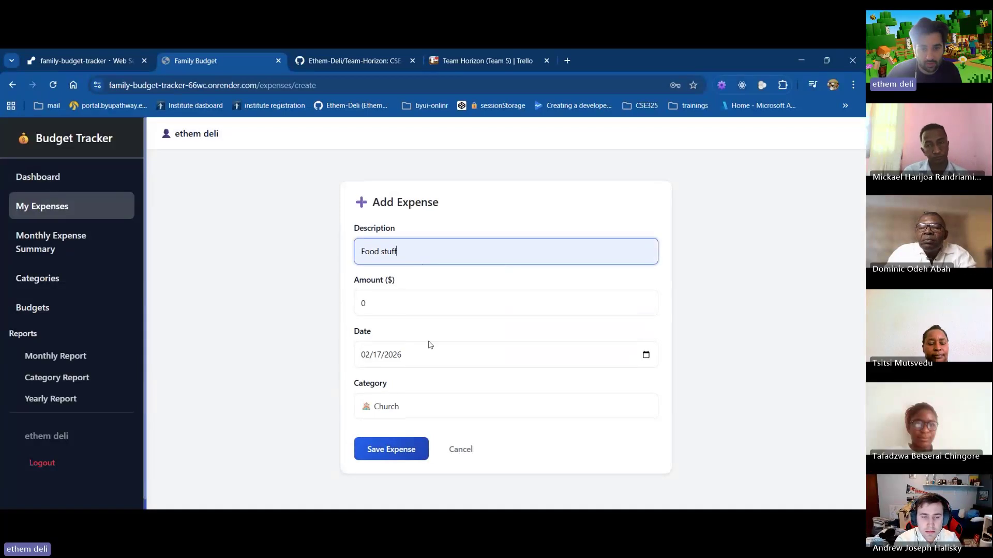
click(393, 304)
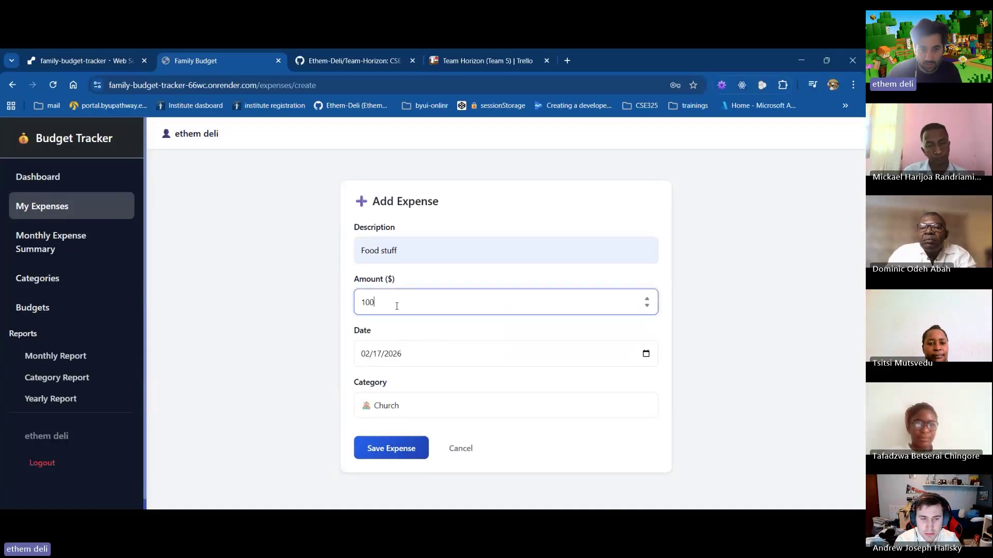
click(658, 368)
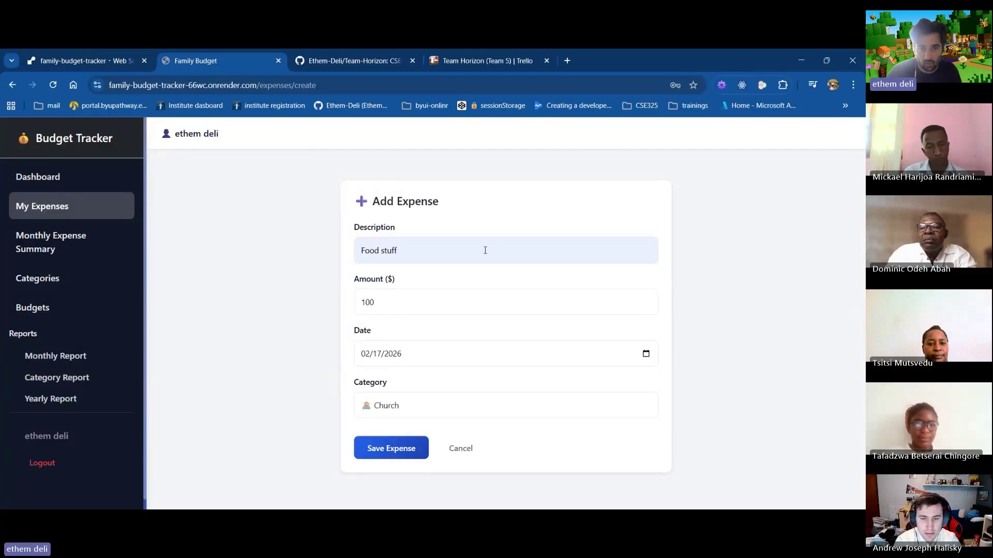
click(372, 405)
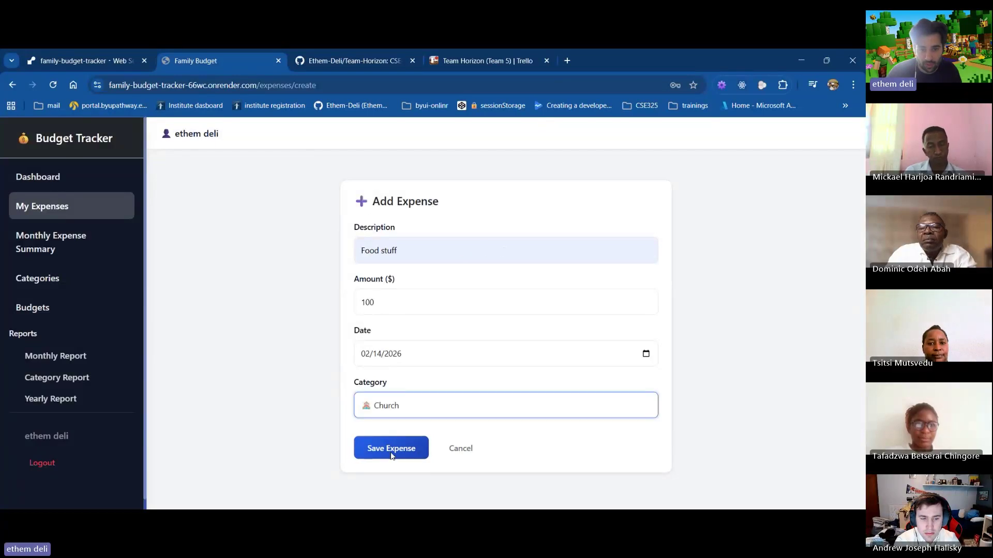
click(395, 454)
click(395, 448)
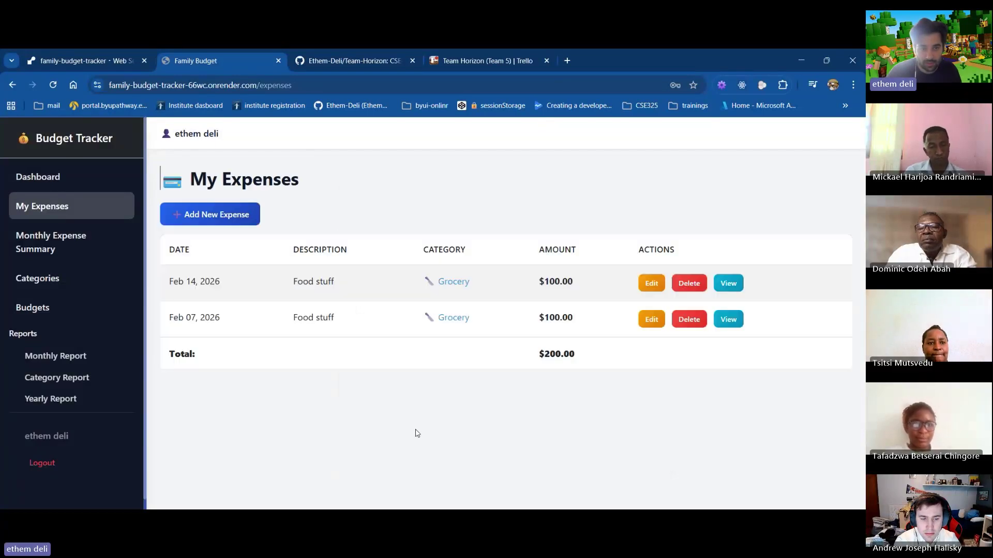
Add a $600 Tithe expense dated 02/01/2026 under Church
click(229, 215)
click(422, 252)
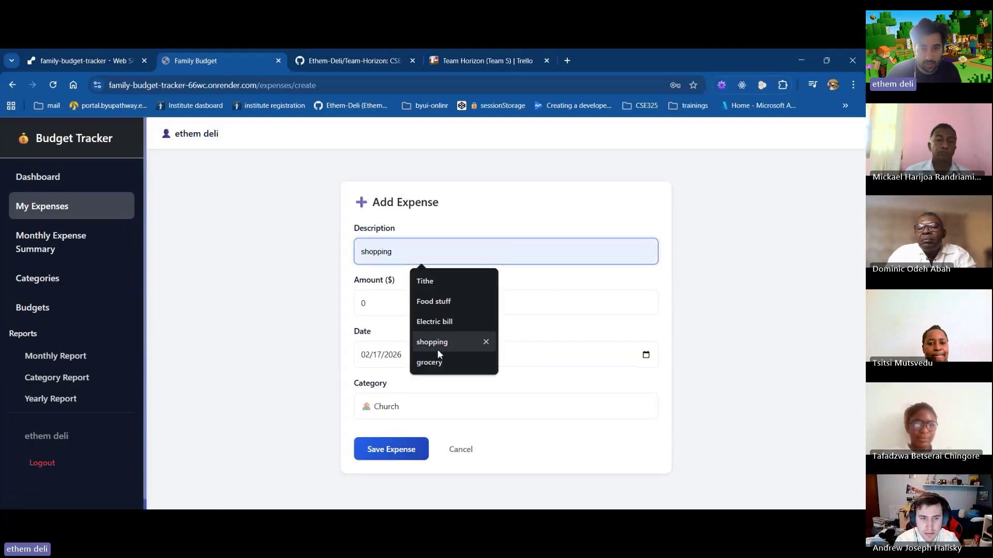
click(426, 282)
click(392, 304)
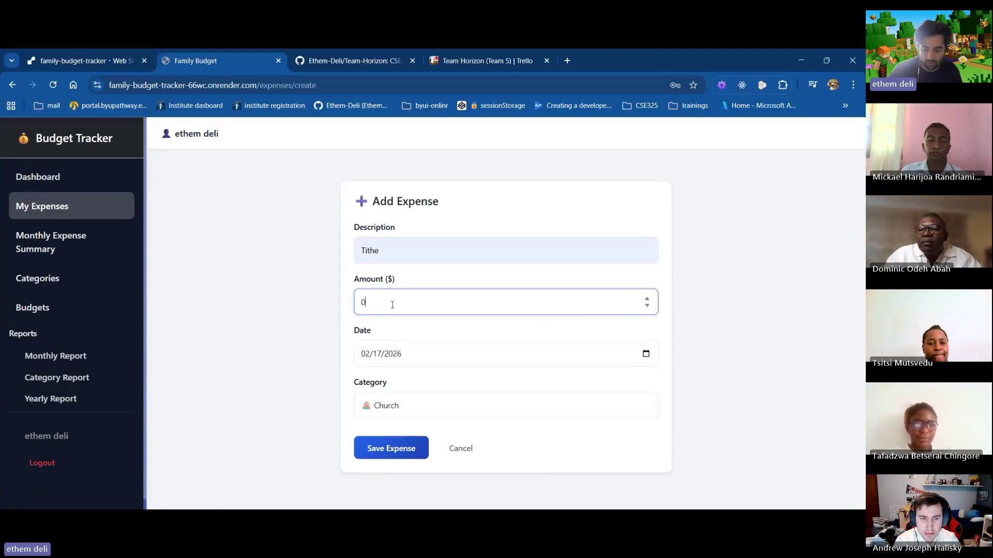
text(500)
key(BackSpace)
key(BackSpace)
key(BackSpace)
text(600)
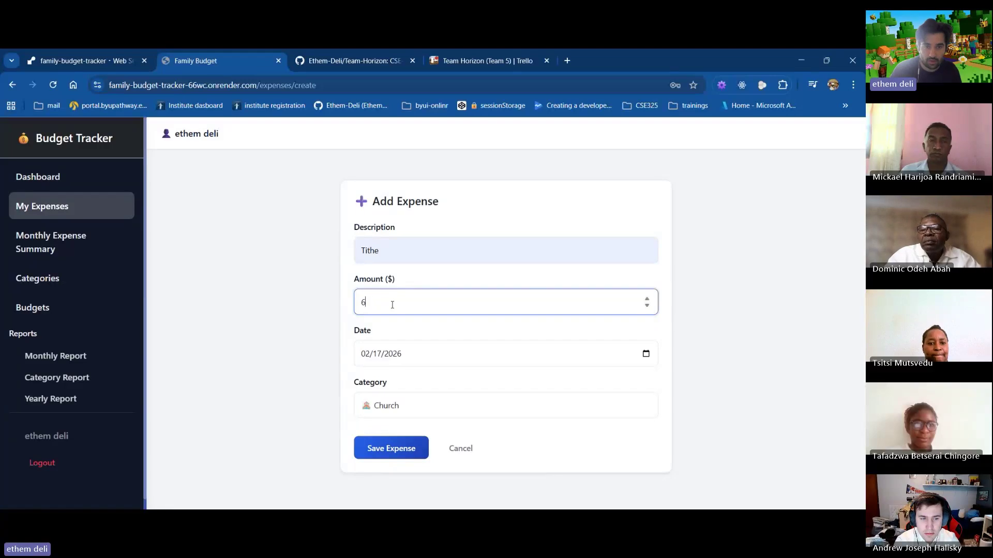
click(646, 355)
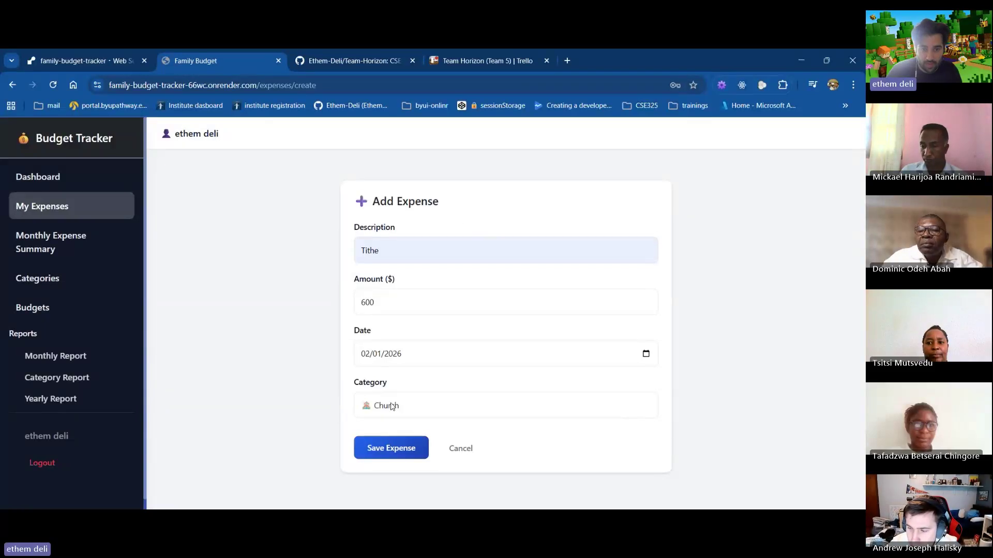
click(411, 452)
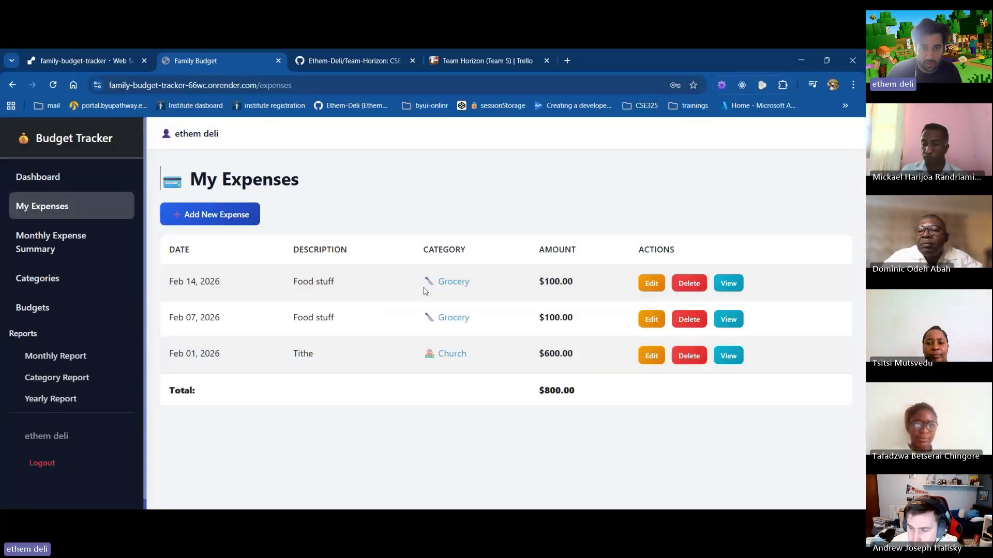
click(210, 213)
Add a $50 Fast offerings expense dated 02/01/2026 under Church
click(393, 239)
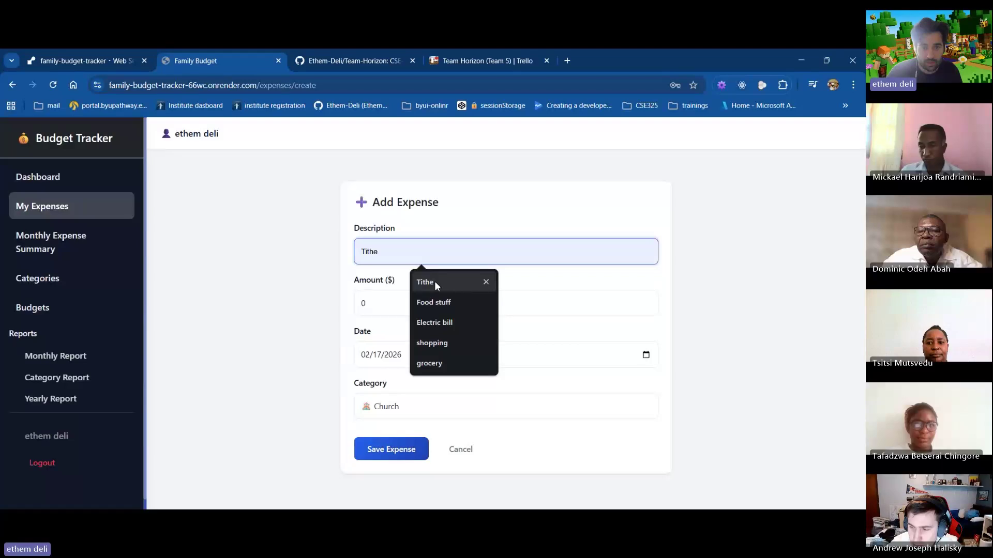
text(F)
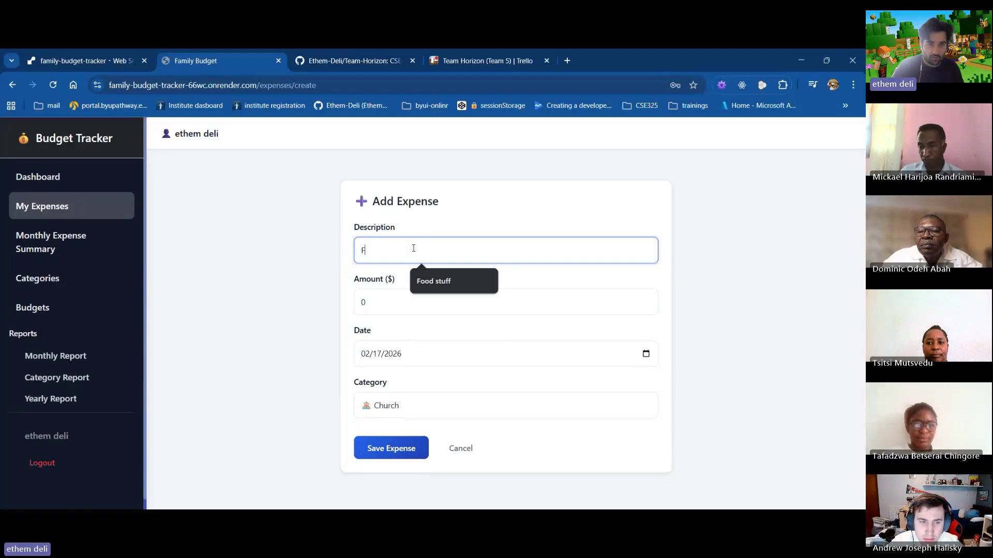
text(ast offer)
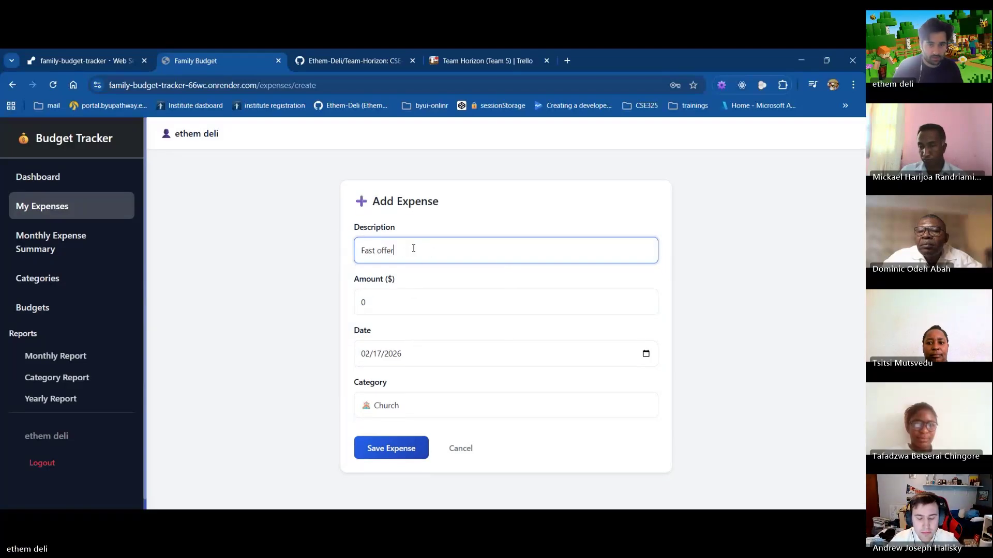
text(ings)
key(Tab)
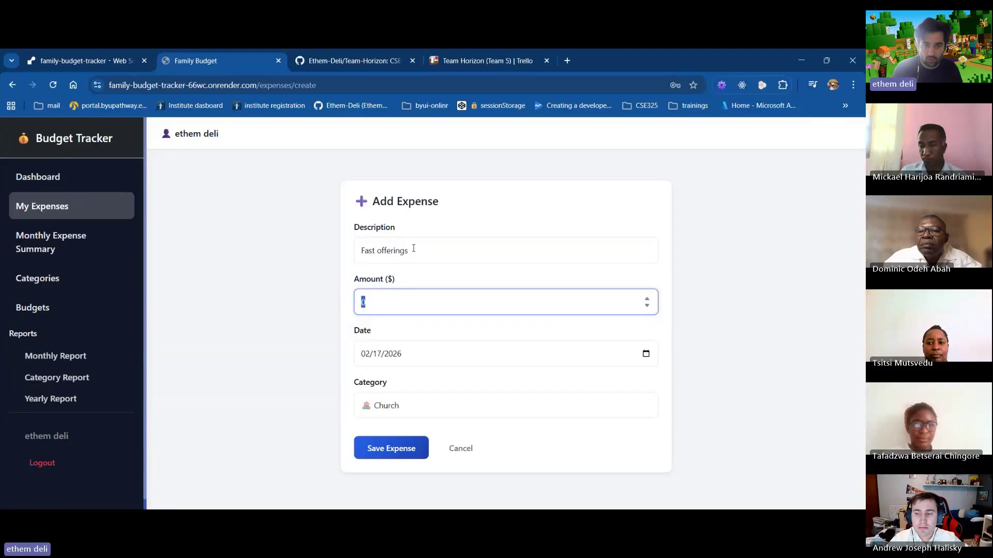
click(660, 353)
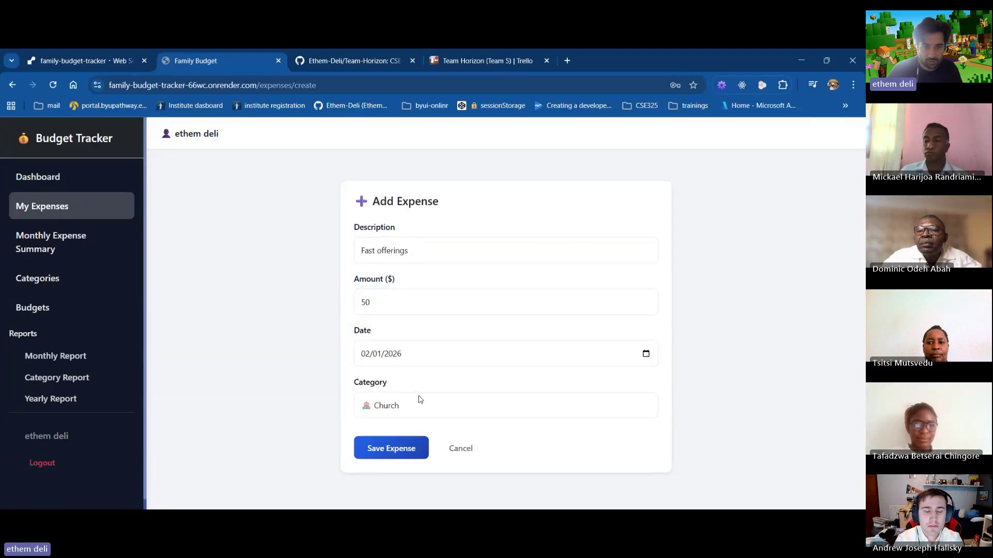
click(395, 448)
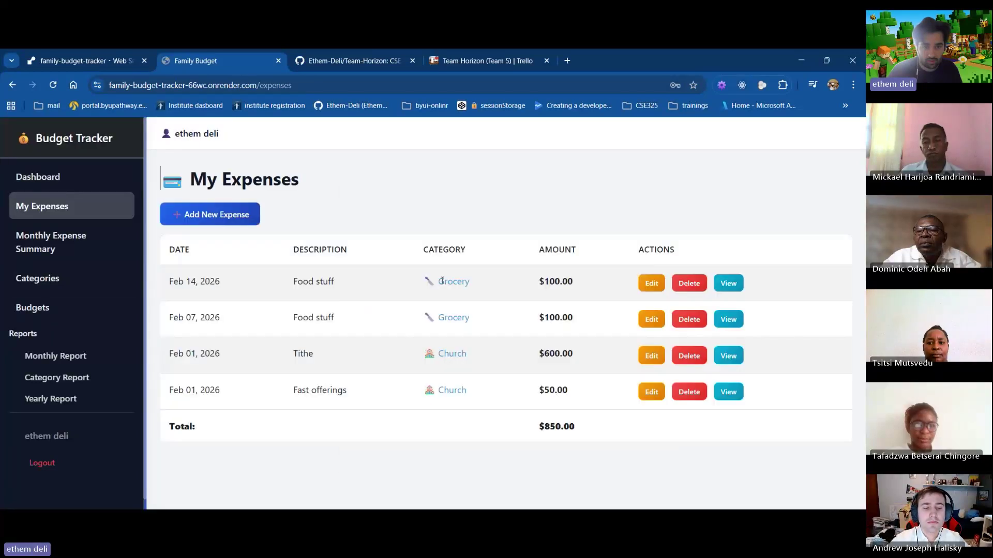
Add a $150 Electric bill expense dated 02/10/2026 under Utilities
click(243, 220)
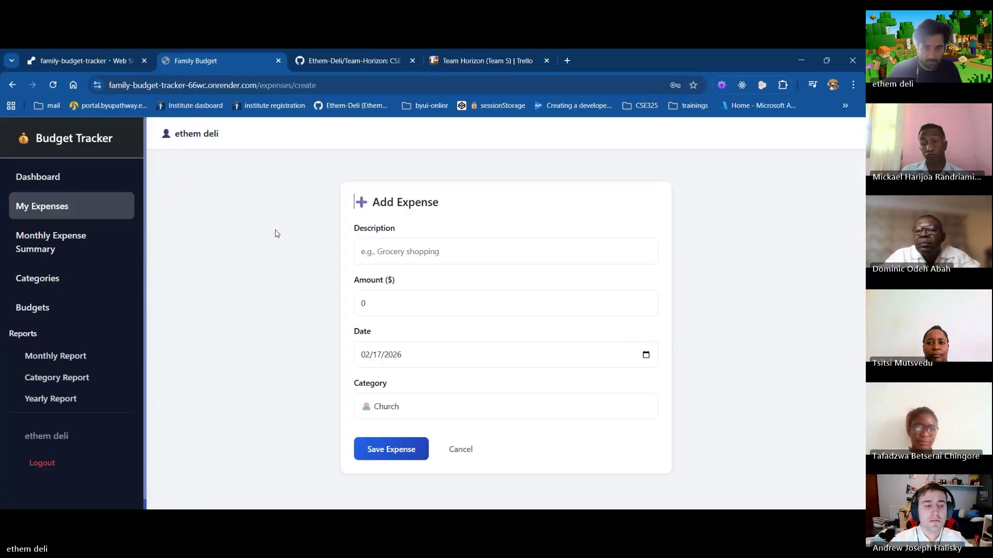
click(418, 252)
click(447, 326)
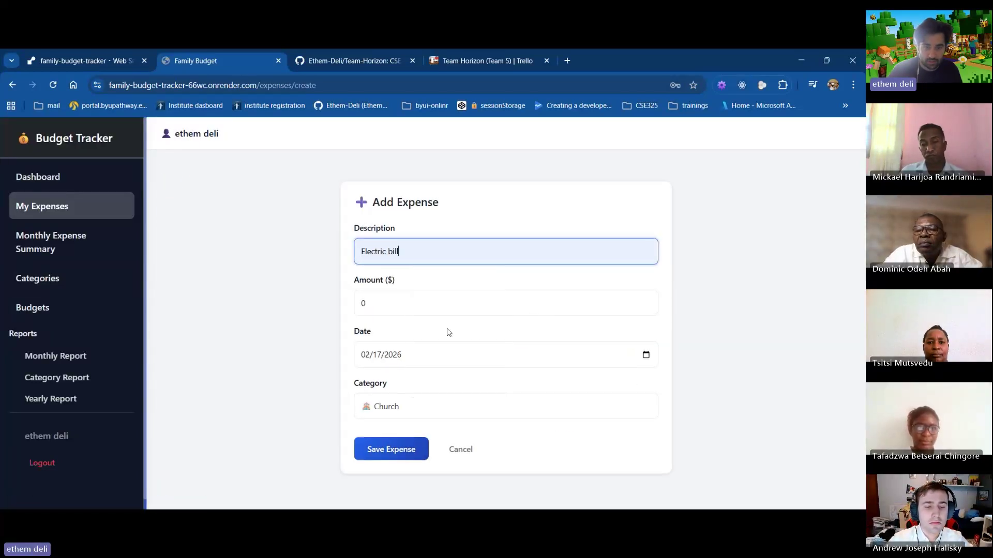
click(379, 303)
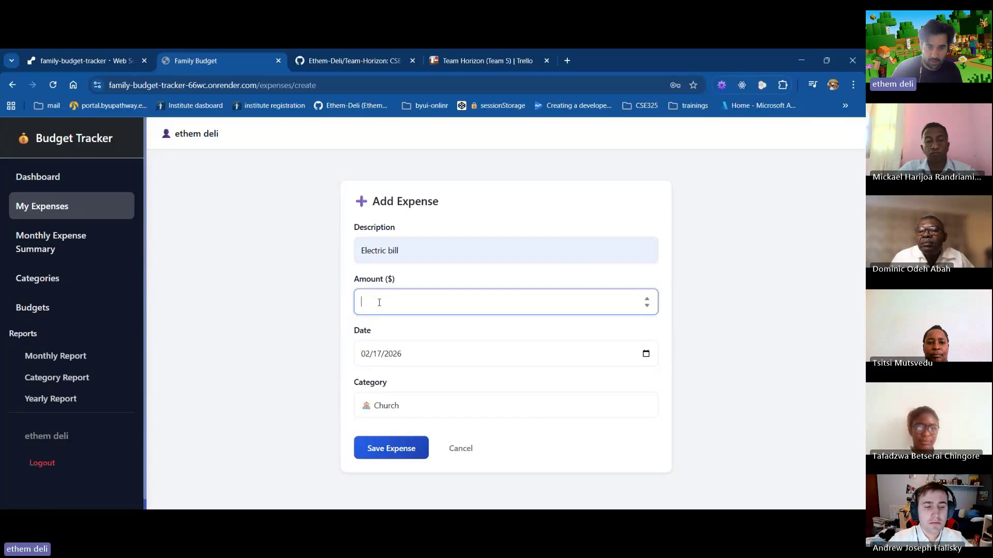
text(150)
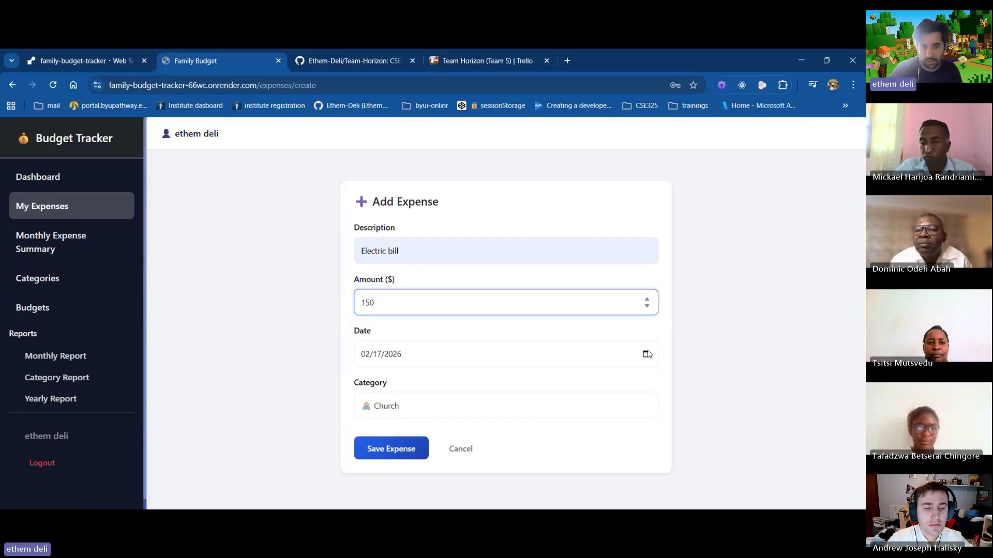
click(646, 354)
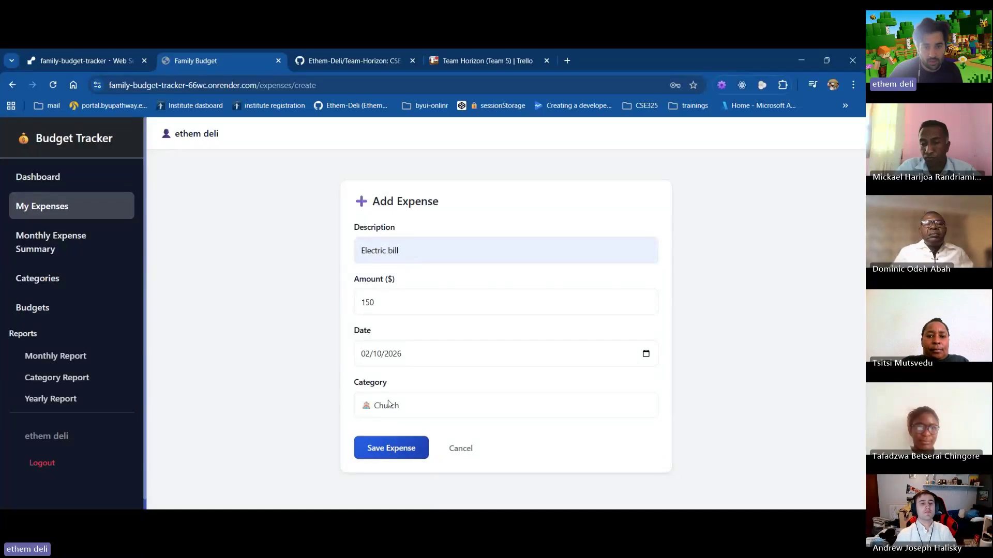
click(403, 405)
click(405, 461)
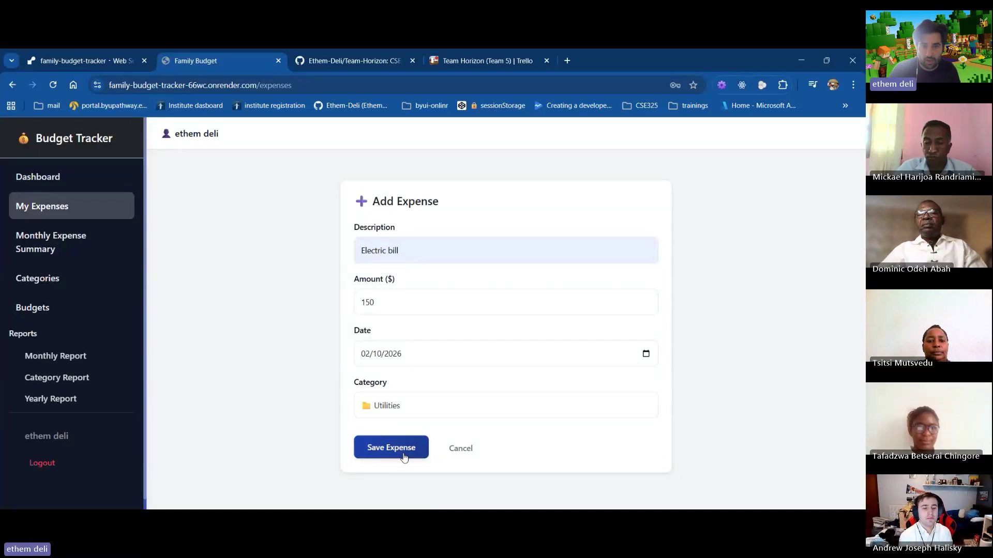
click(404, 457)
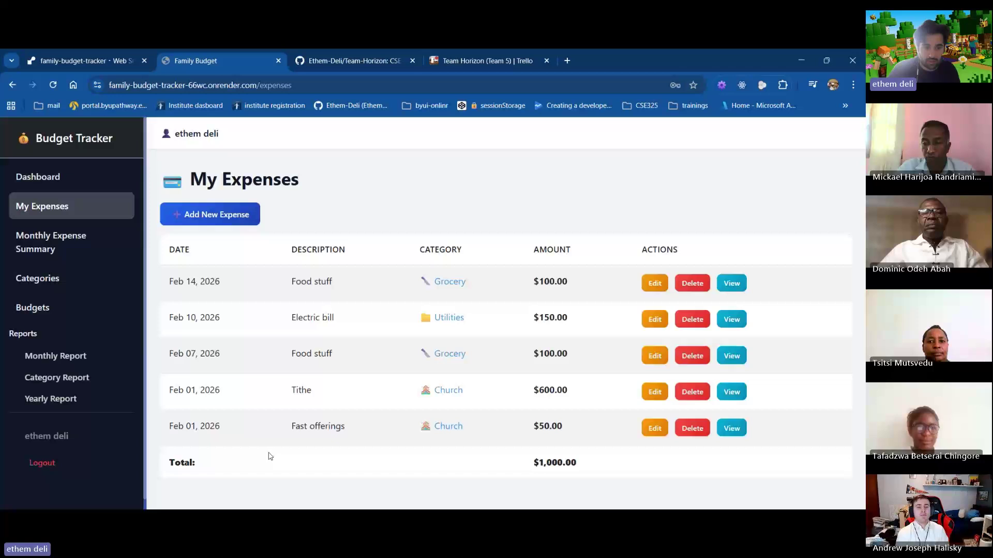
drag(153, 475, 541, 458)
click(598, 470)
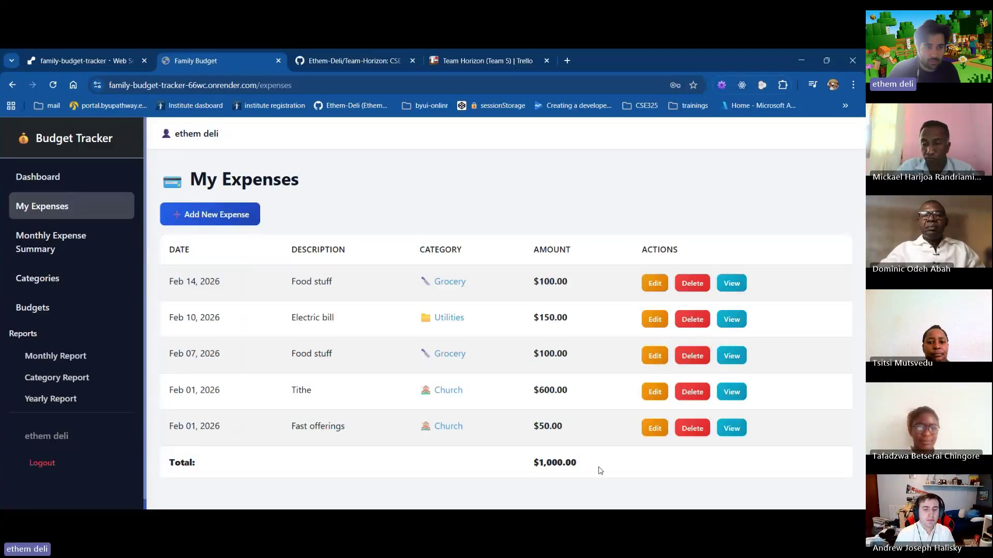
Review the dashboard's $1,000.00 spent, $6,000.00 budget, 3 categories and recent expenses list
click(43, 184)
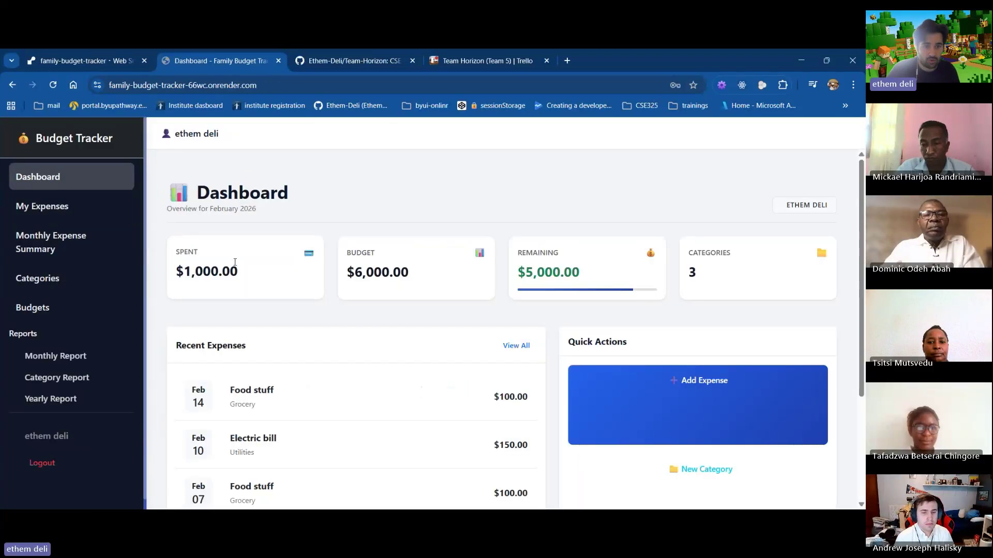
drag(171, 272, 228, 269)
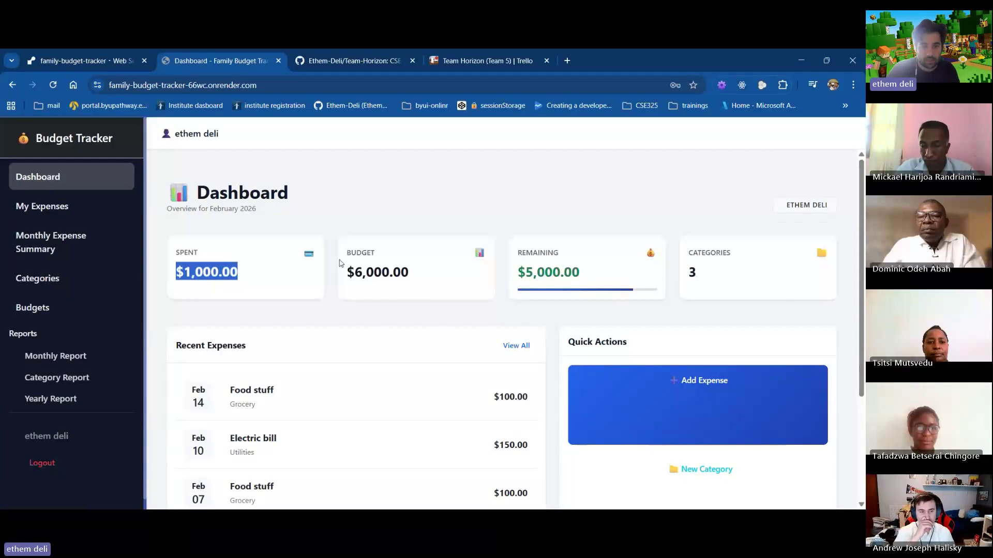
drag(344, 272, 424, 278)
drag(514, 272, 614, 282)
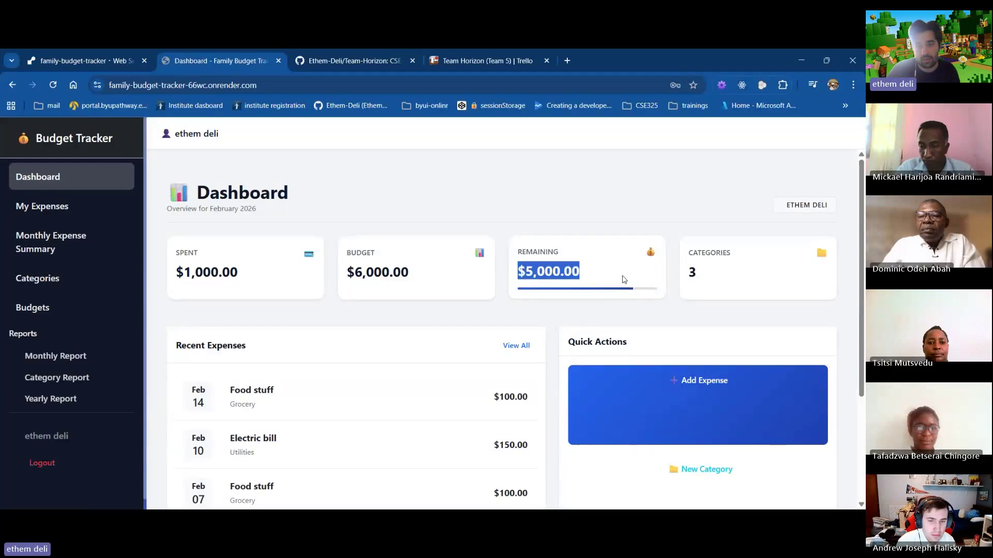
scroll(620, 248, down, 2)
scroll(677, 233, up, 1)
click(699, 217)
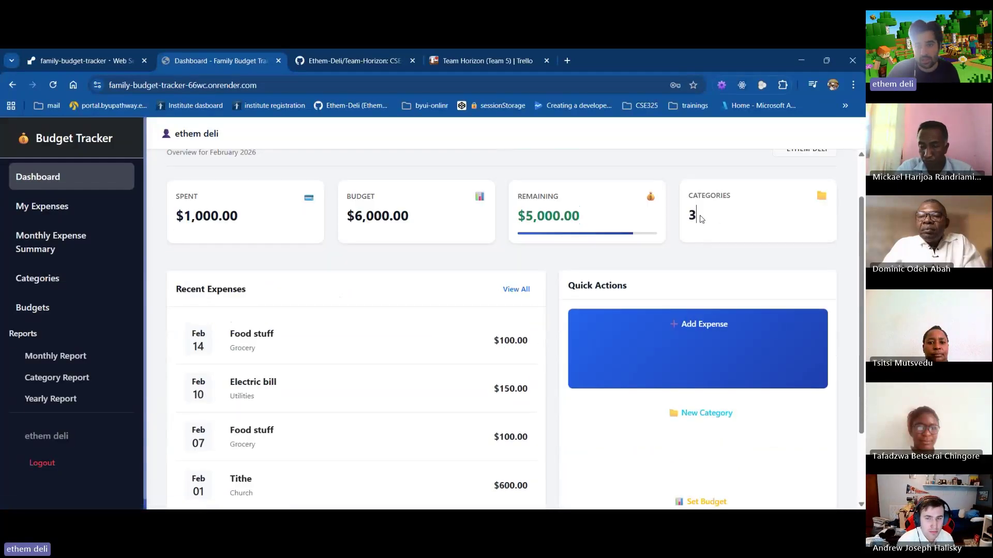
scroll(689, 222, down, 2)
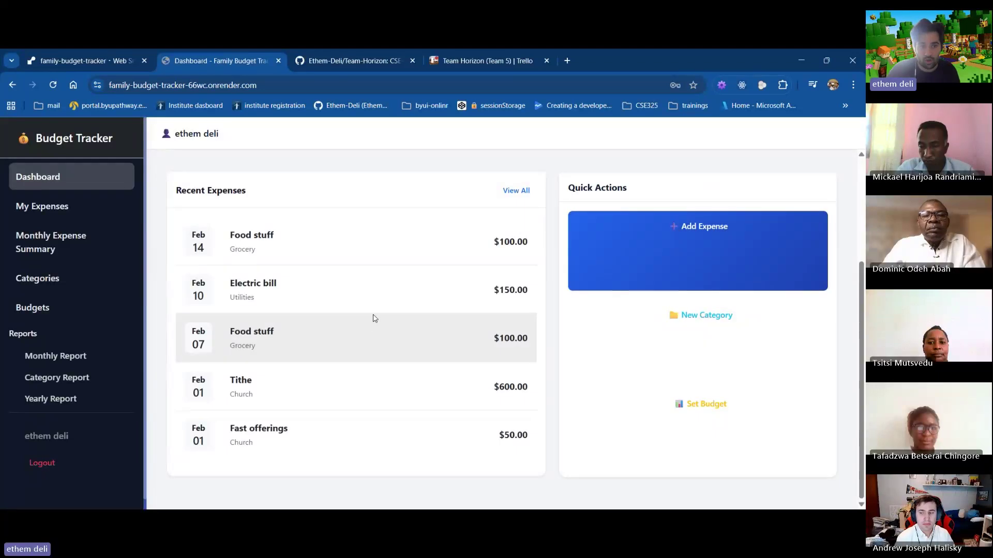
scroll(314, 275, up, 2)
scroll(314, 275, down, 2)
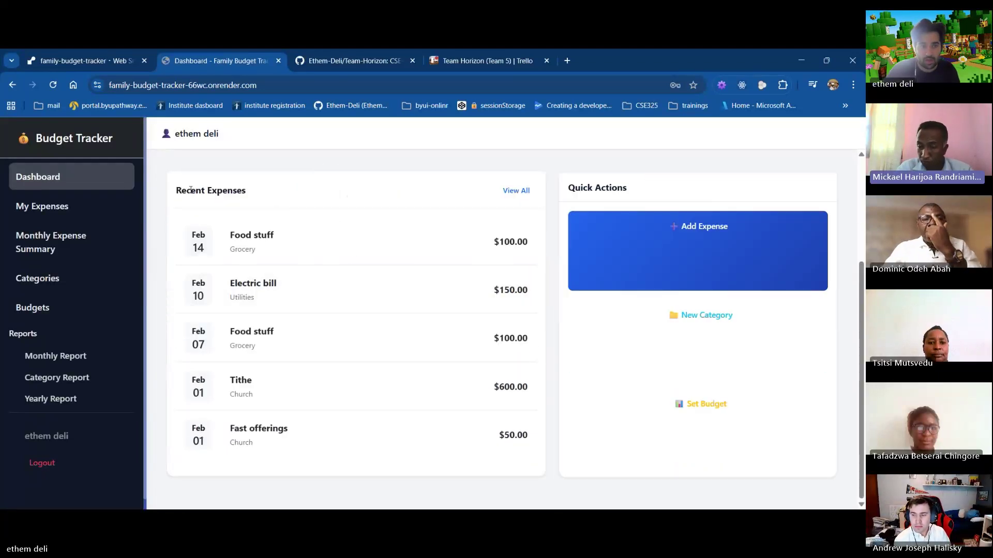
drag(176, 191, 505, 430)
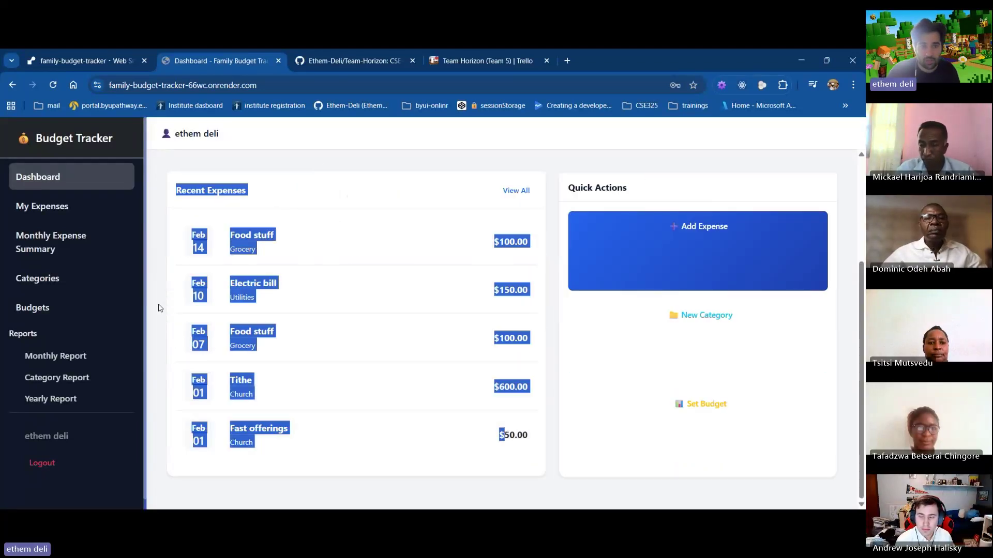
click(192, 230)
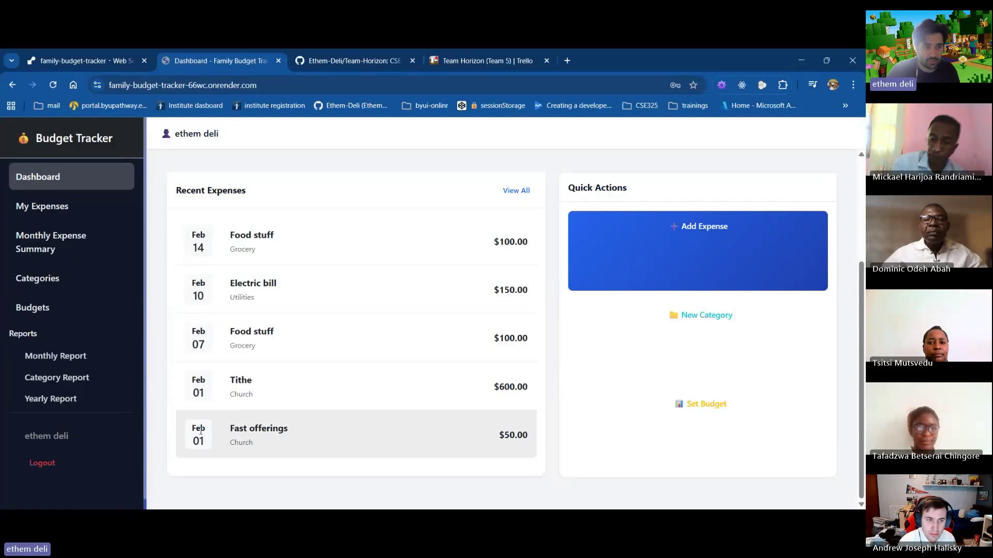
click(52, 251)
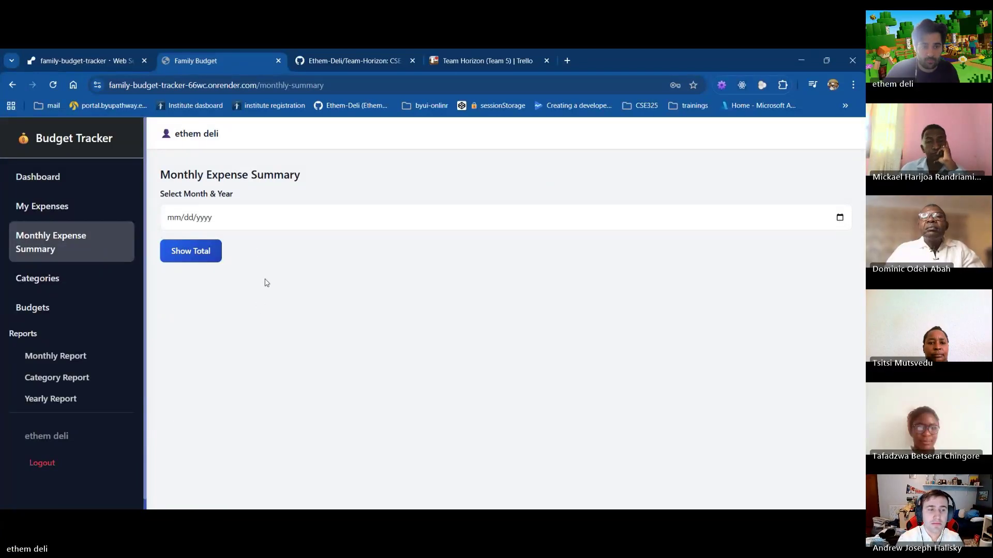
Display February 2026's total expenses of 1,000.00, then expand the Reports menu
click(191, 255)
drag(346, 279, 251, 279)
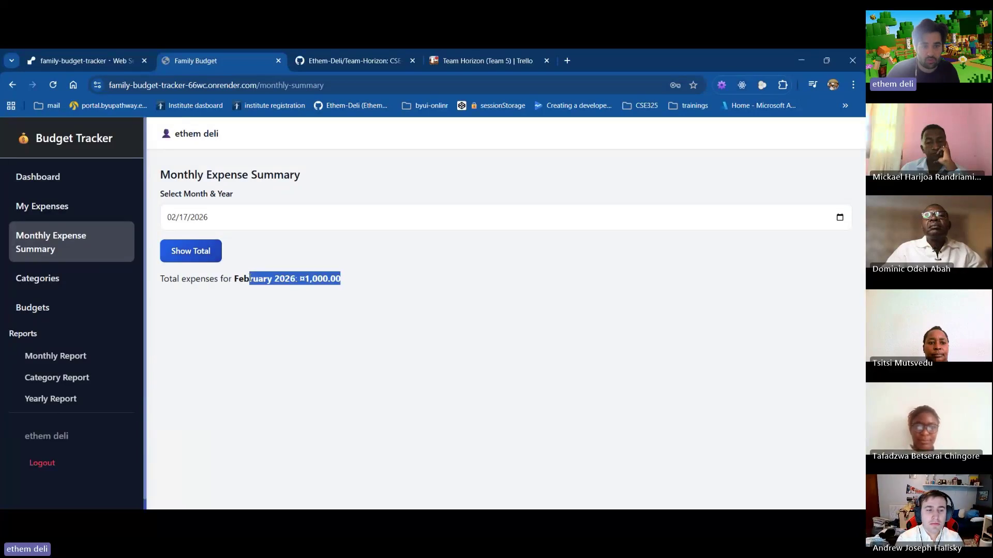
click(246, 324)
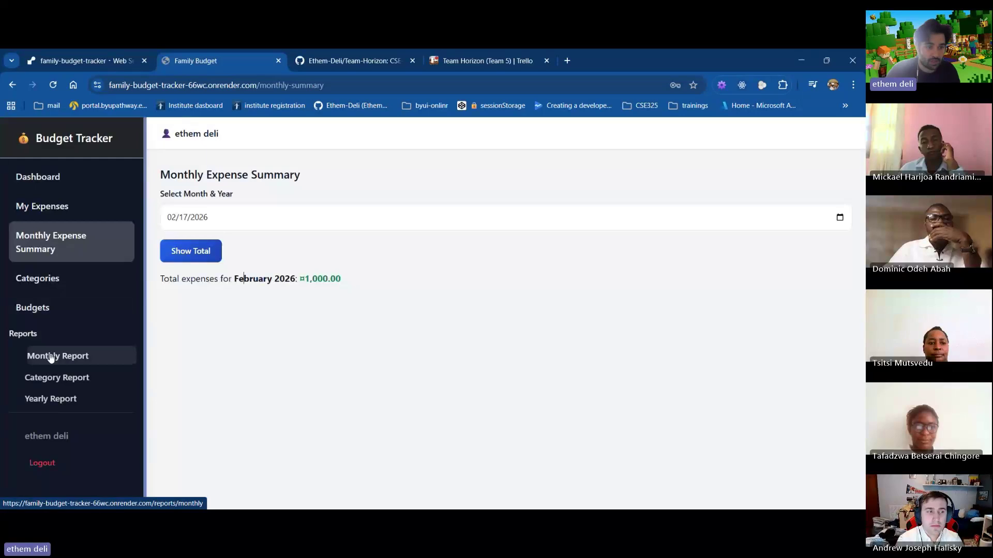
click(21, 333)
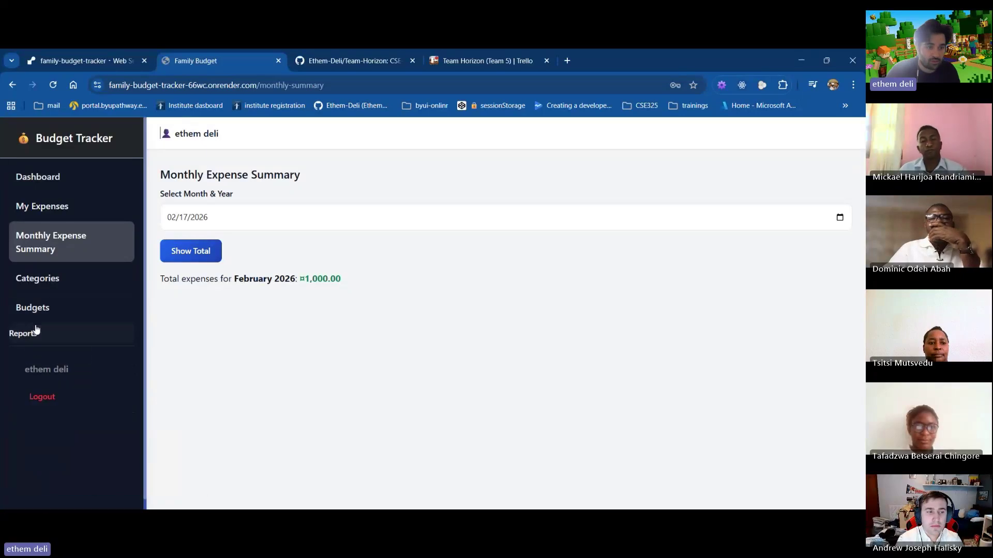
click(29, 334)
click(43, 350)
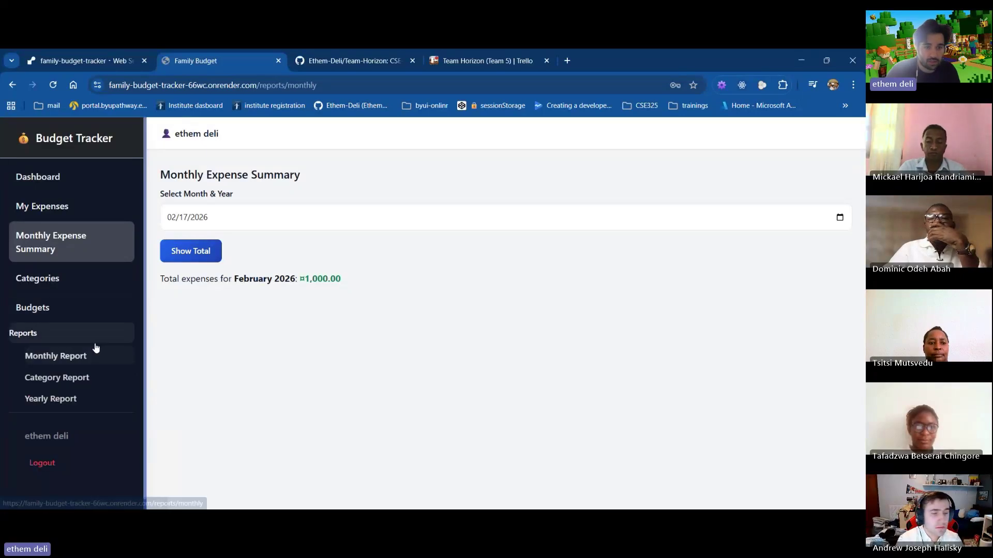
Load the January 2026 monthly report, which has no expenses, then the February 2026 report
drag(250, 306, 558, 324)
click(247, 253)
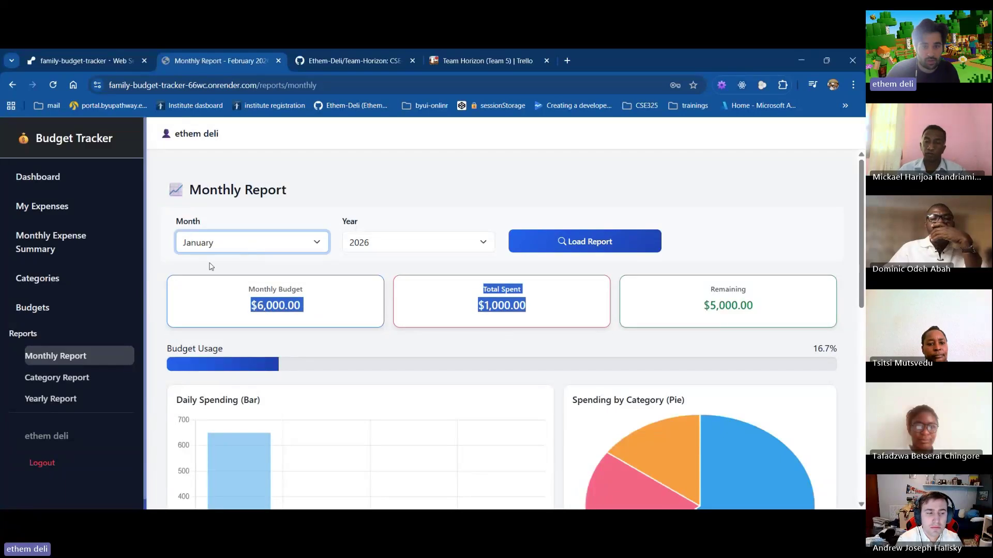
click(600, 246)
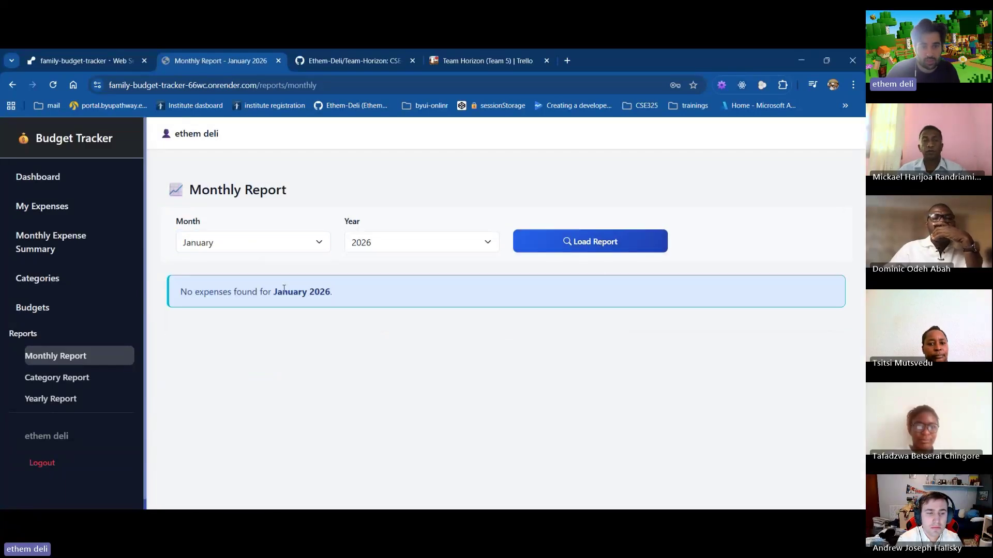
click(299, 252)
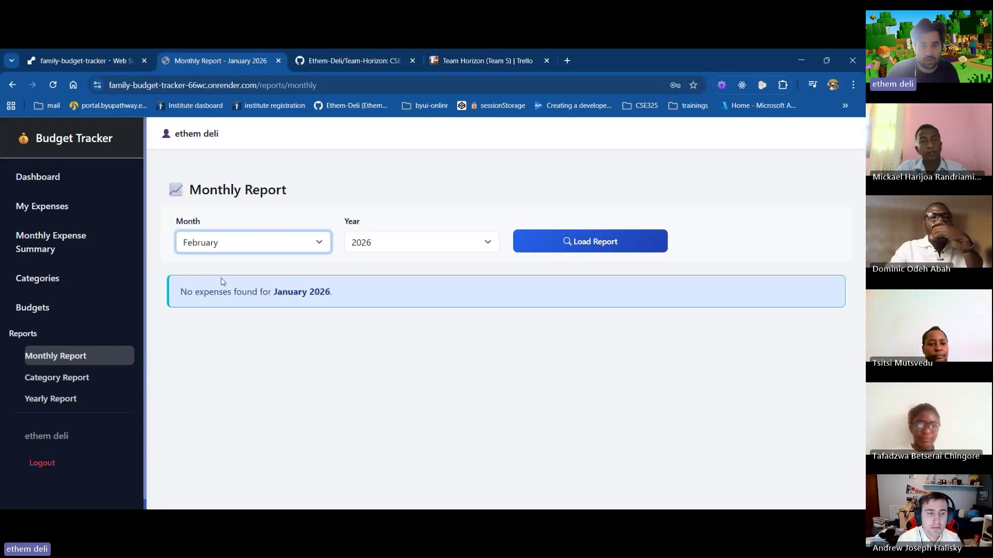
click(592, 237)
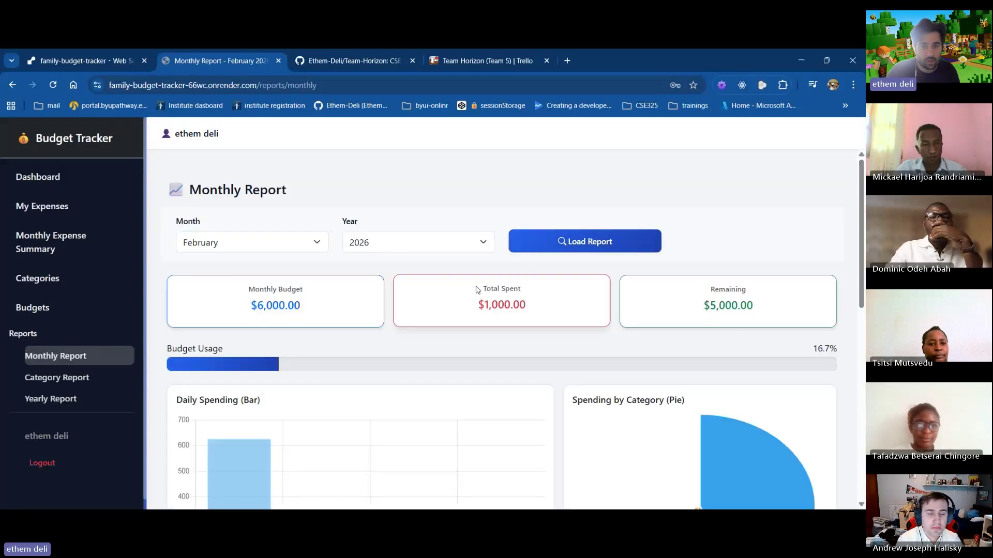
Review February's $6,000 budget and $1,000 spent, highlighting the 16.7% budget usage
scroll(468, 289, down, 1)
drag(241, 247, 731, 250)
scroll(731, 250, down, 1)
scroll(731, 250, down, 1)
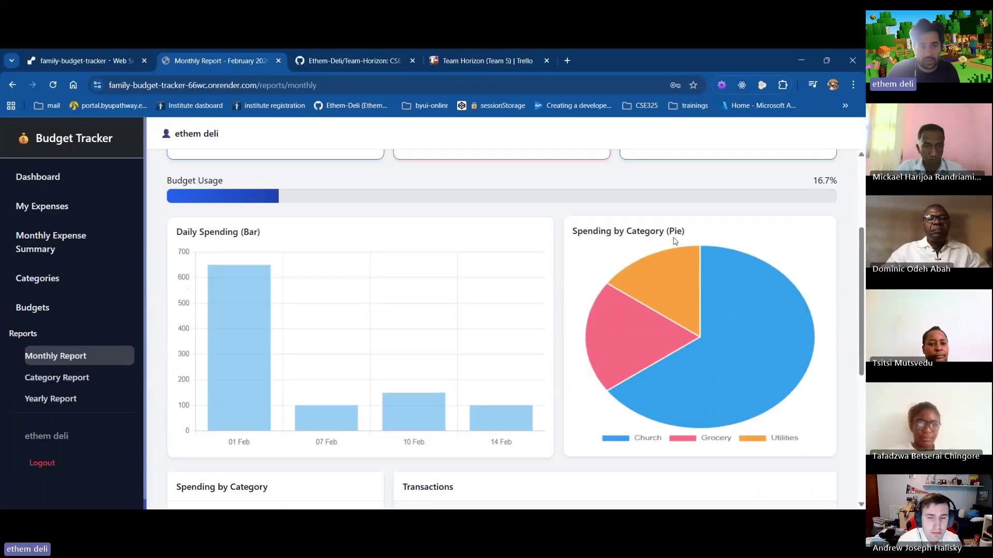
scroll(731, 250, up, 1)
drag(165, 234, 399, 249)
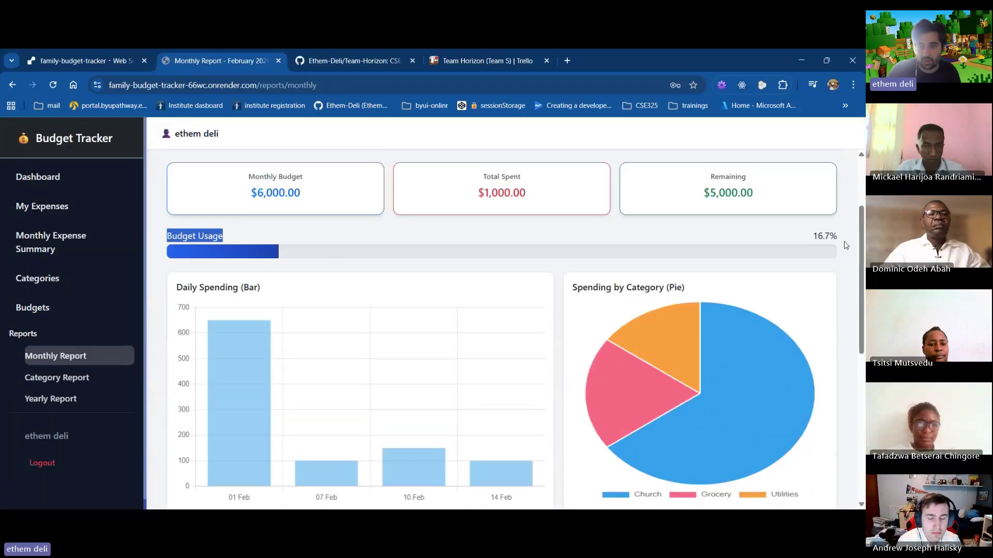
drag(846, 245, 800, 242)
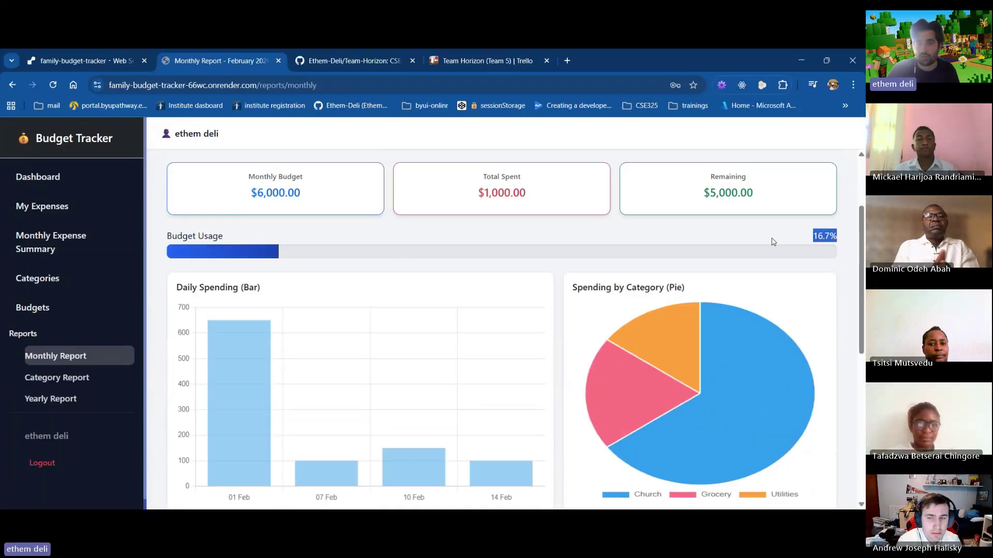
scroll(455, 212, down, 2)
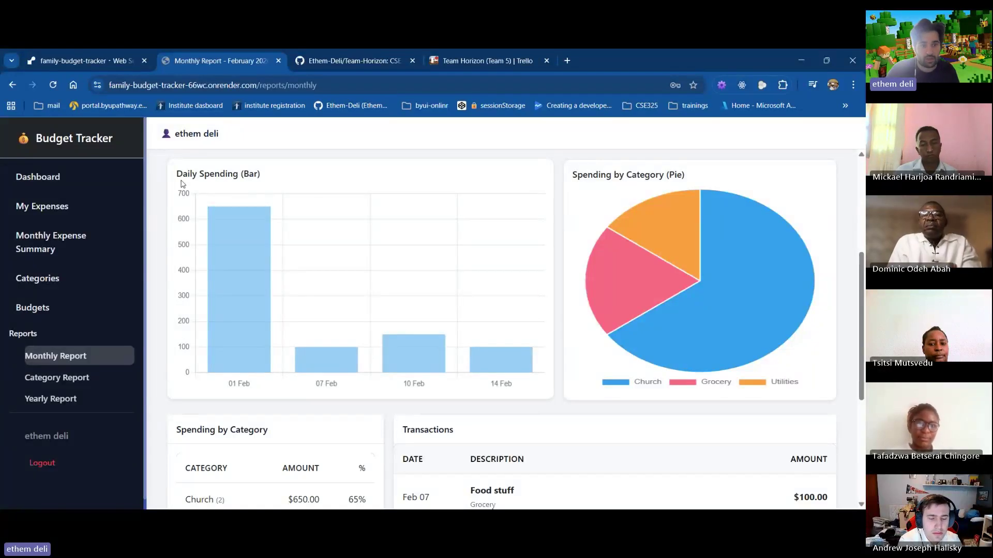
Inspect February's spending charts: Church $650, Grocery $200, Utilities $150
mouse_move(247, 365)
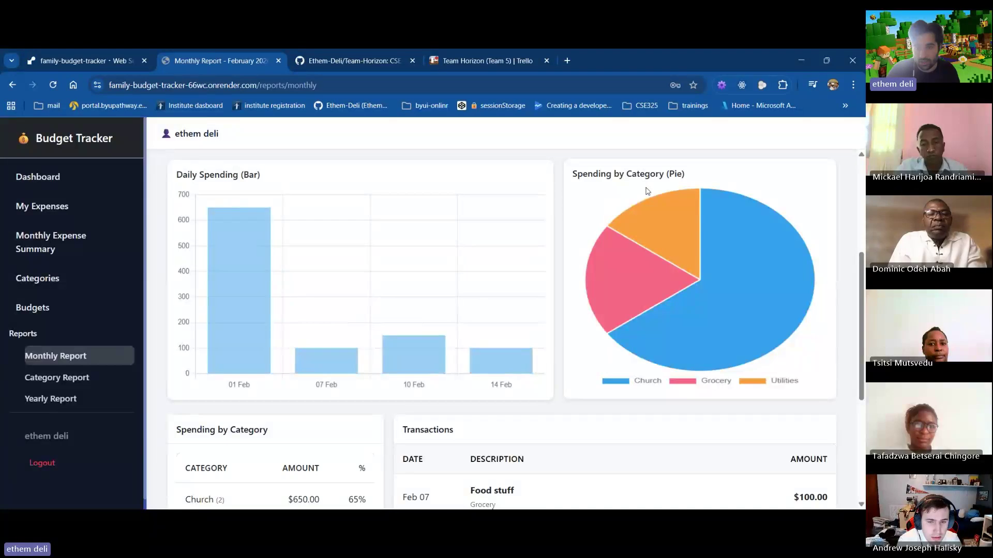
mouse_move(762, 277)
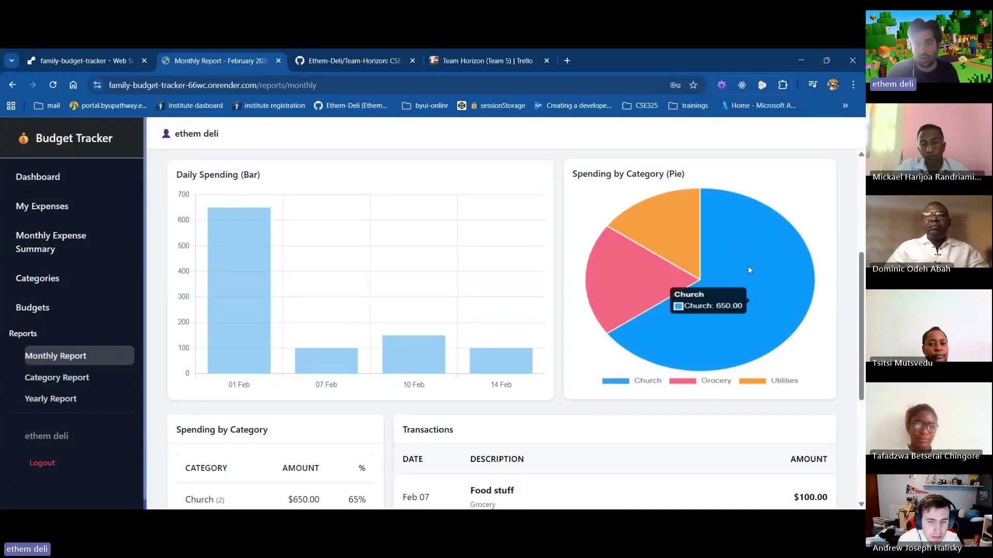
mouse_move(650, 288)
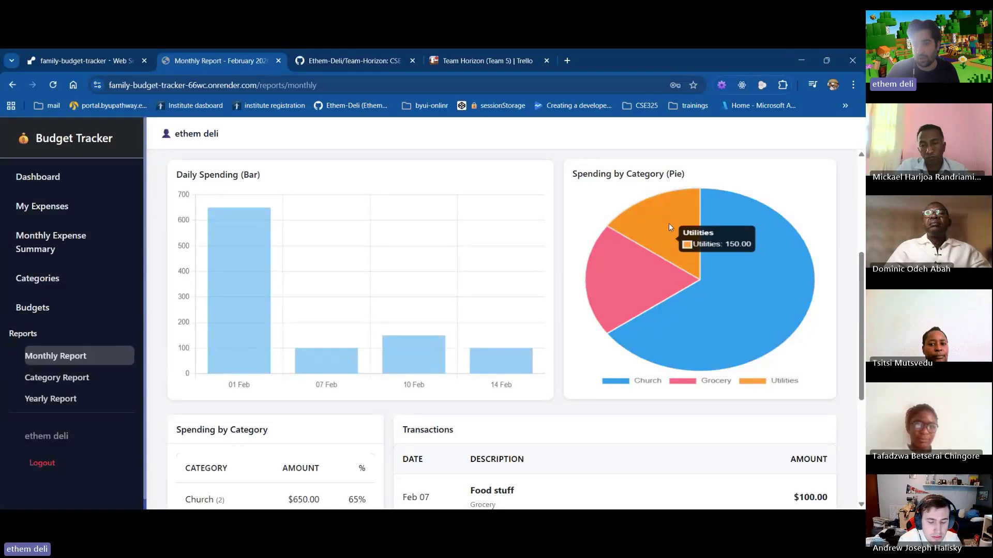
mouse_move(676, 336)
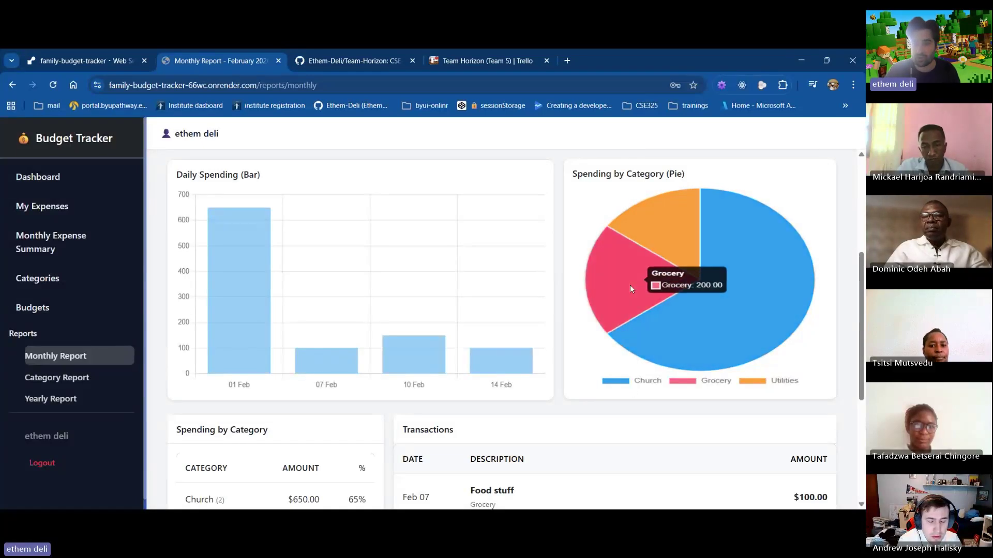
mouse_move(650, 225)
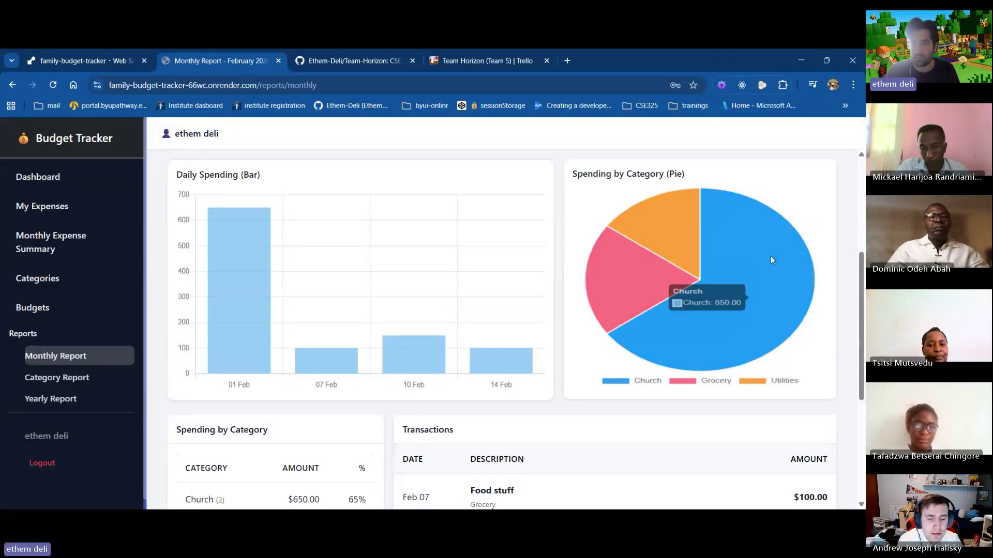
scroll(670, 277, down, 1)
mouse_move(680, 265)
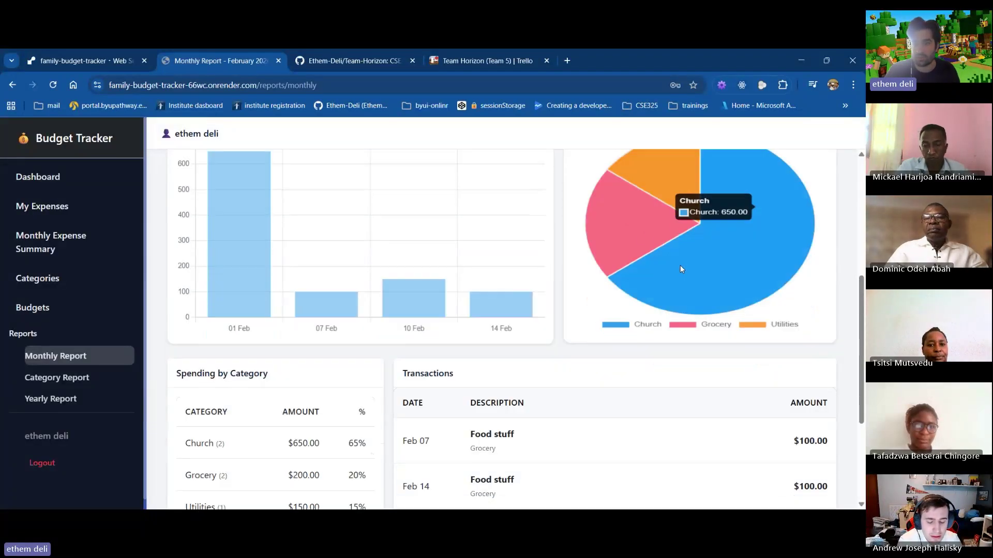
scroll(519, 305, down, 3)
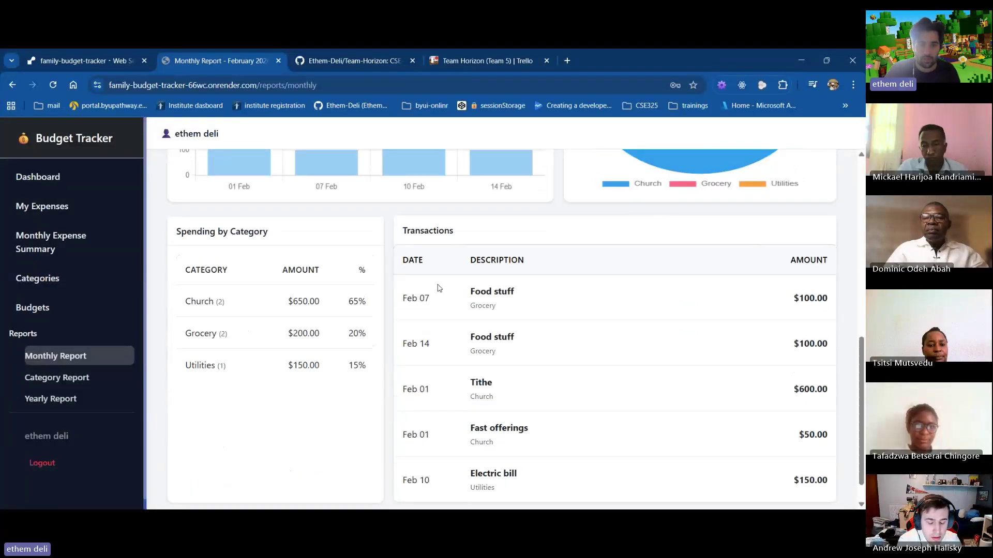
scroll(680, 264, down, 1)
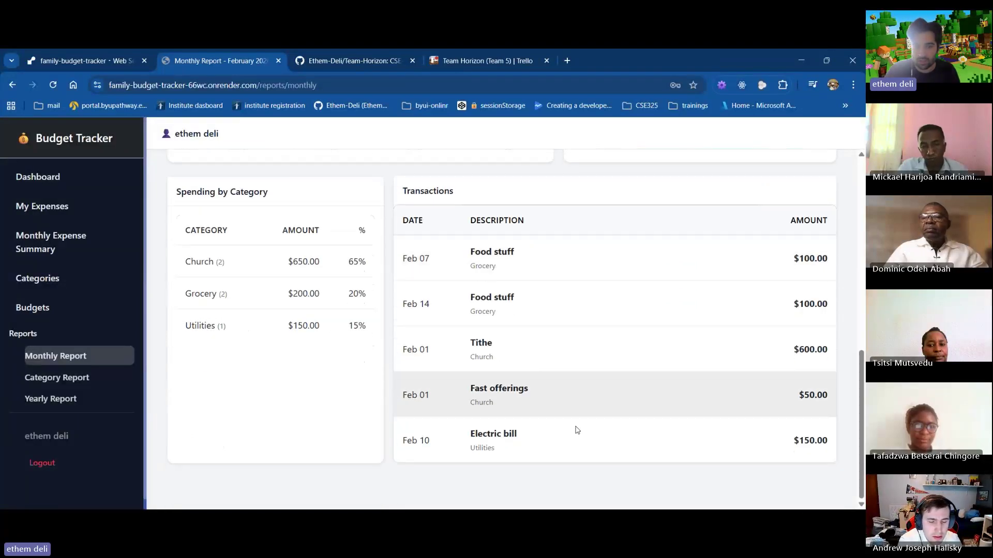
scroll(458, 301, down, 1)
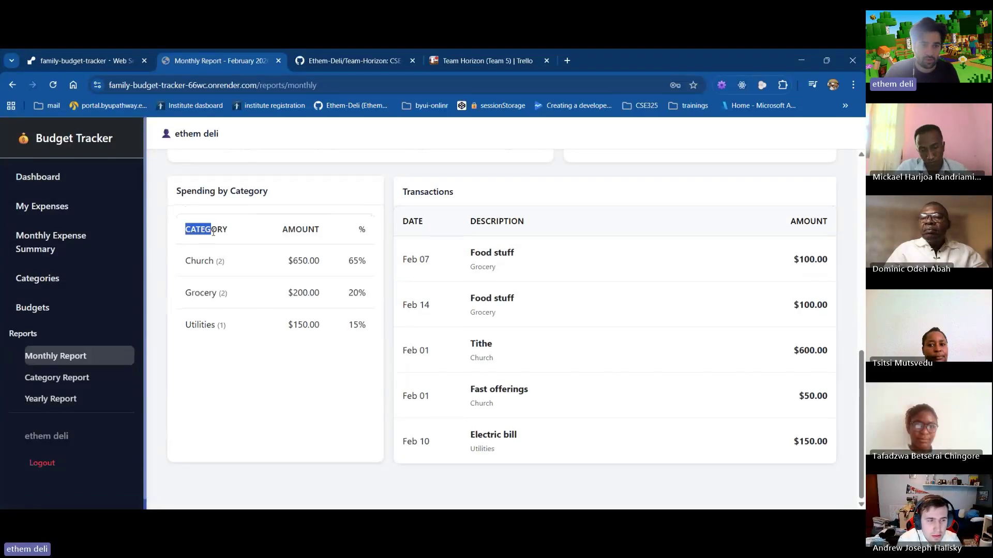
drag(187, 261, 345, 254)
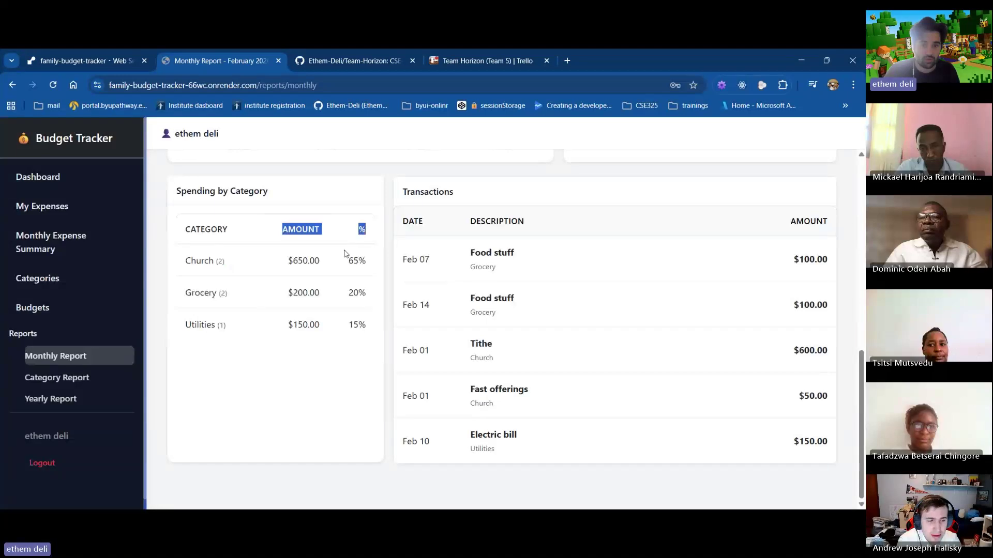
drag(286, 262, 370, 265)
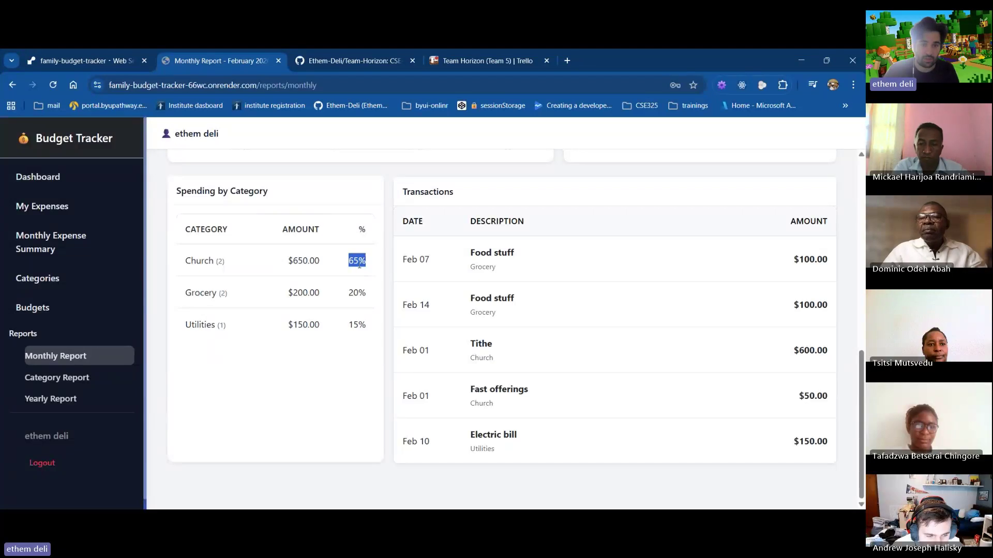
drag(369, 330, 348, 332)
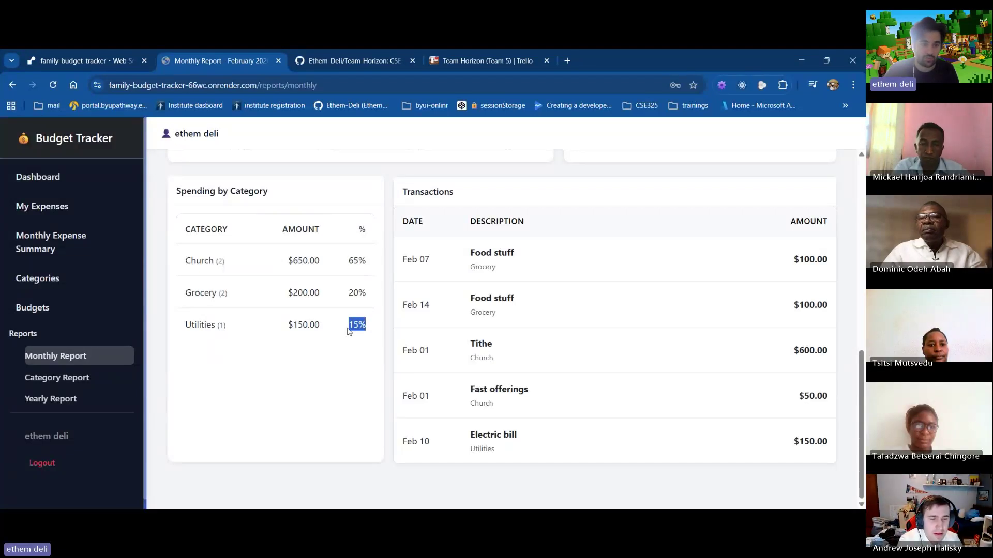
Load the all-time Category Report and highlight its totals table: Church $650, Grocery $200, Utilities $150
click(80, 382)
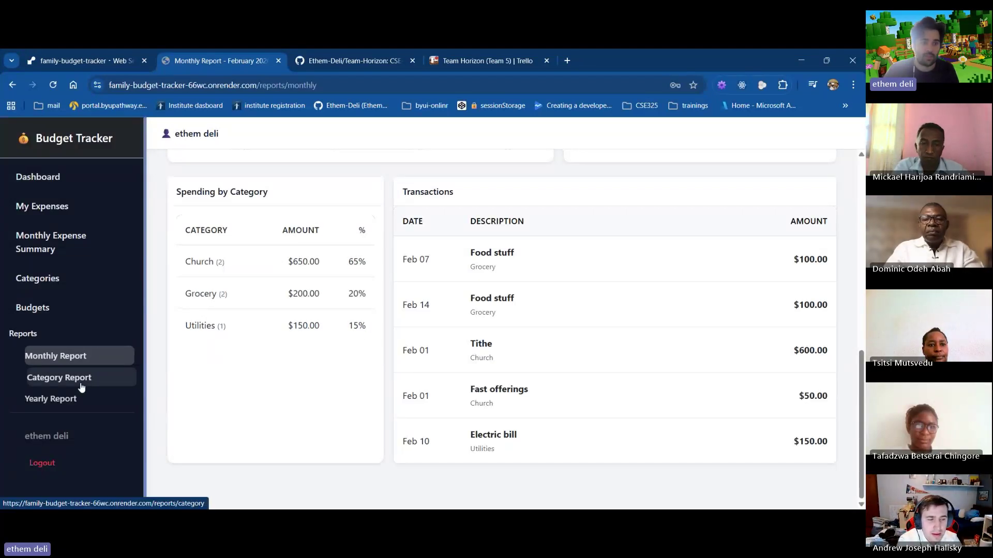
click(580, 257)
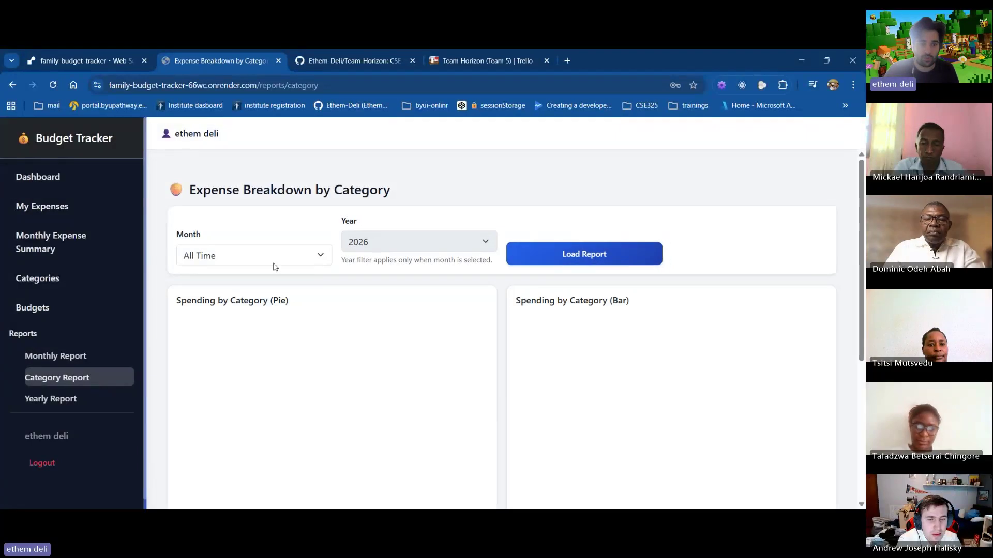
click(274, 261)
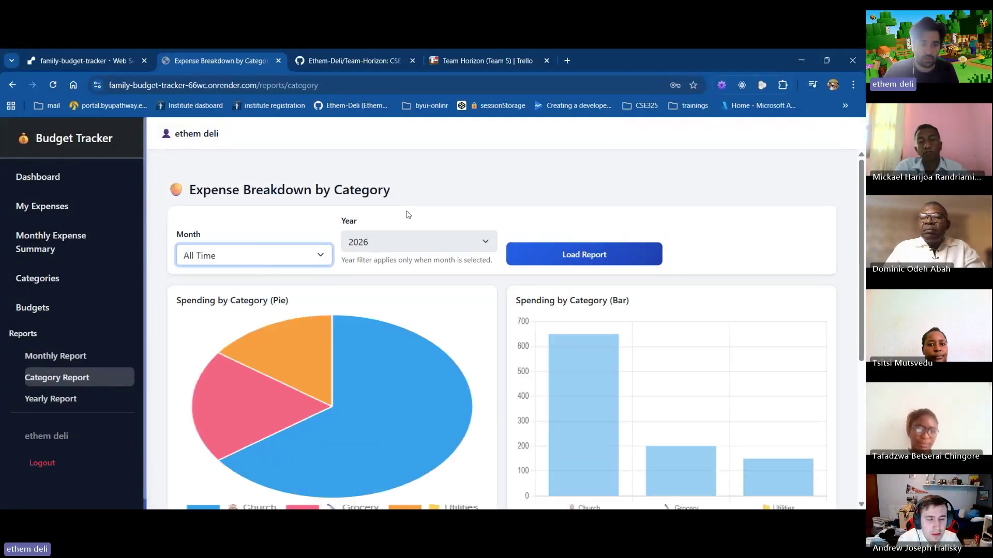
click(392, 245)
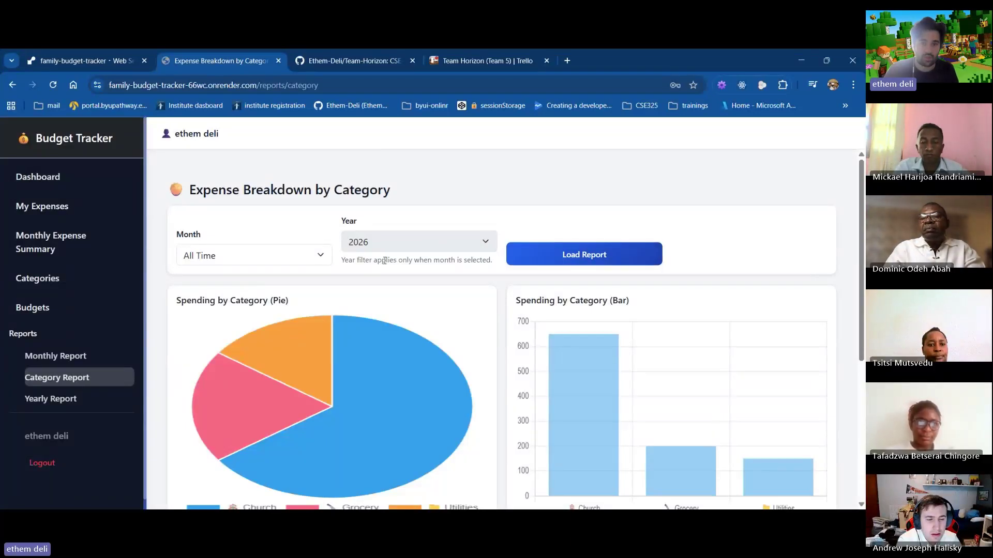
scroll(457, 263, down, 1)
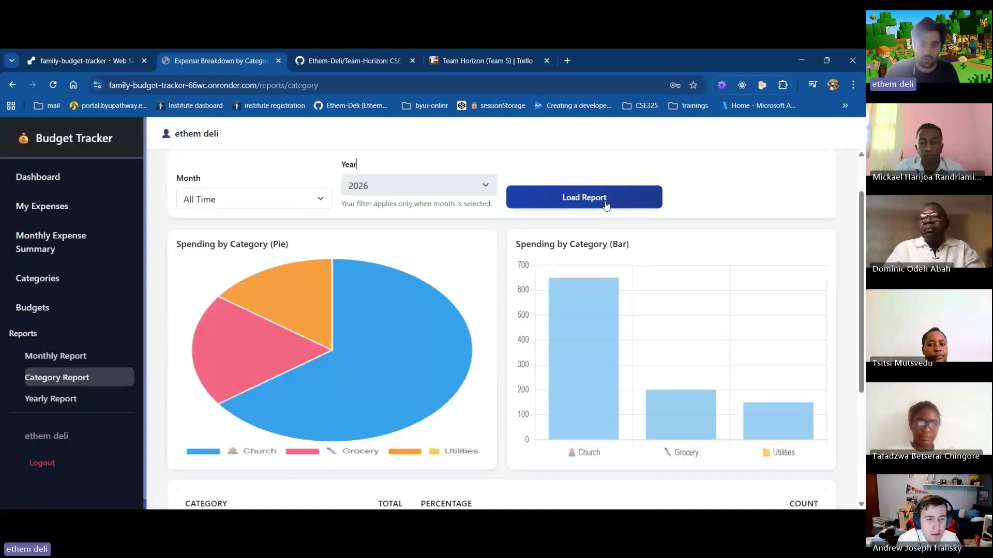
scroll(478, 266, down, 2)
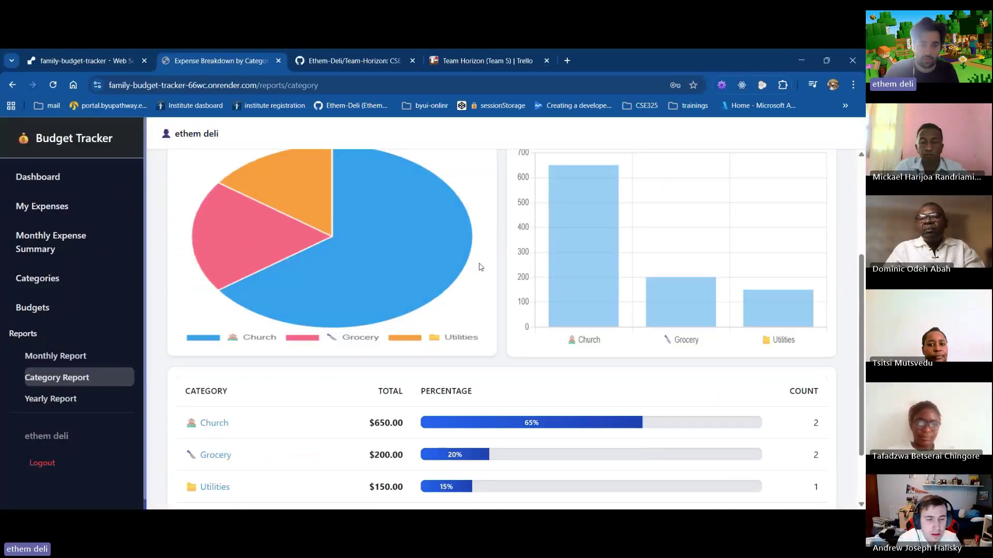
scroll(242, 358, down, 1)
drag(243, 358, 713, 420)
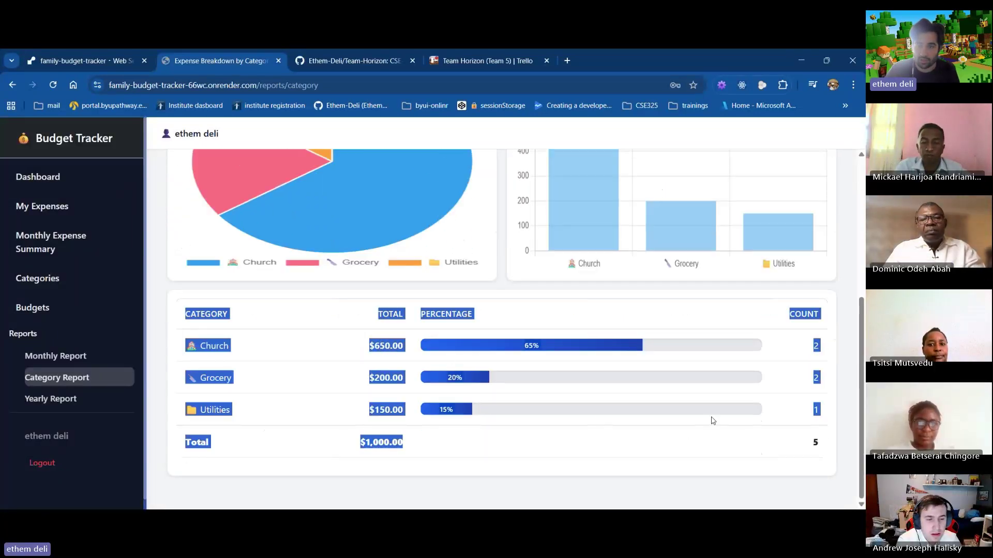
click(56, 399)
Load the 2026 yearly report, showing $1,000.00 spent only in February, then go to Budgets
click(425, 244)
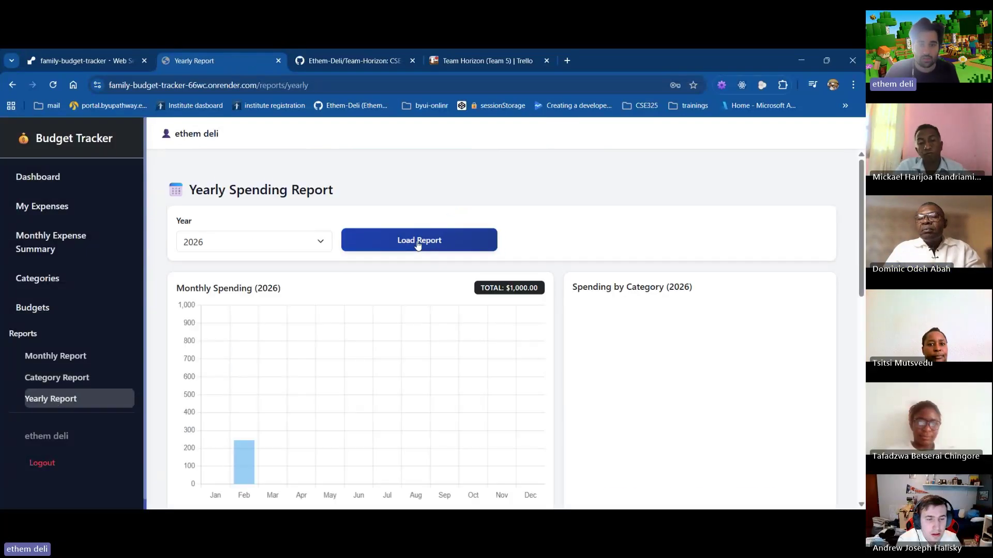
scroll(421, 244, down, 1)
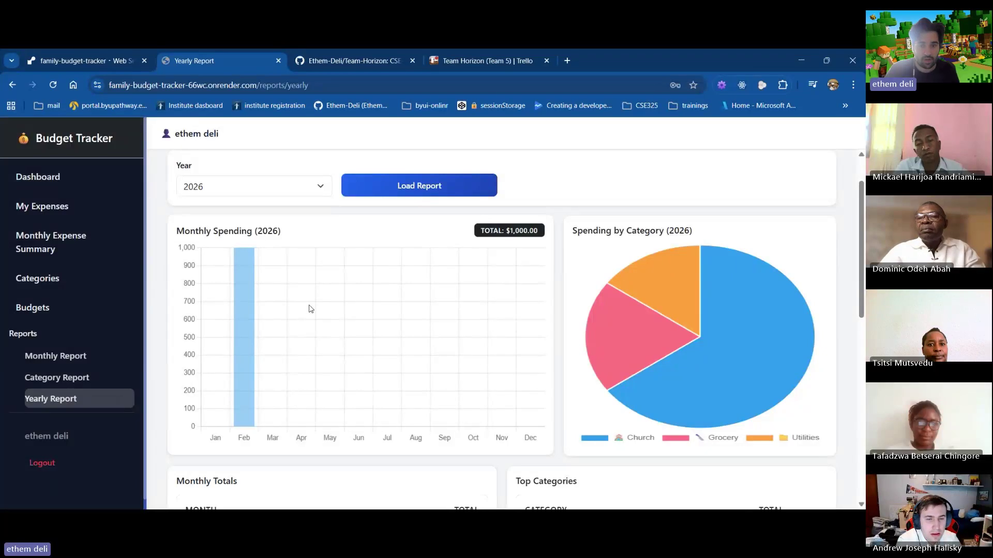
scroll(517, 336, down, 1)
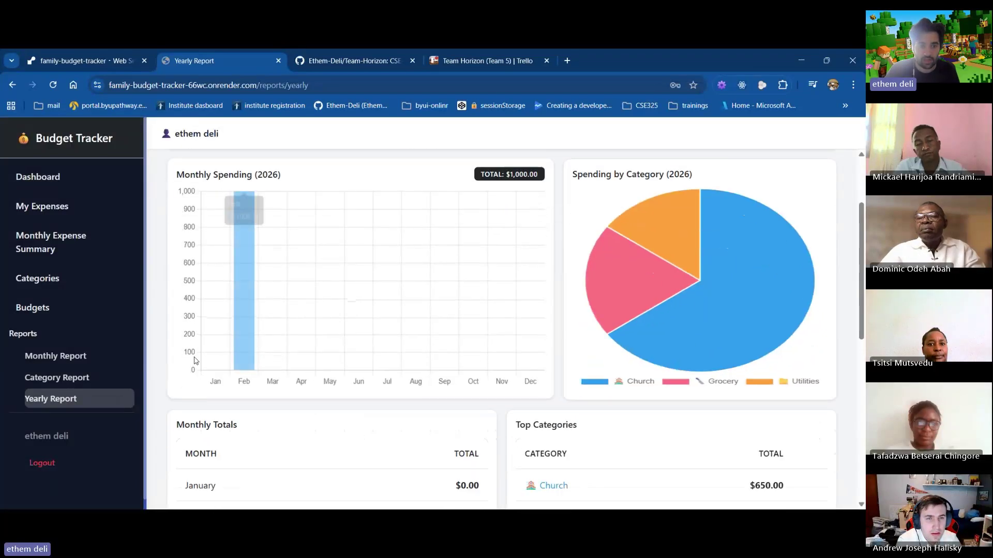
click(34, 207)
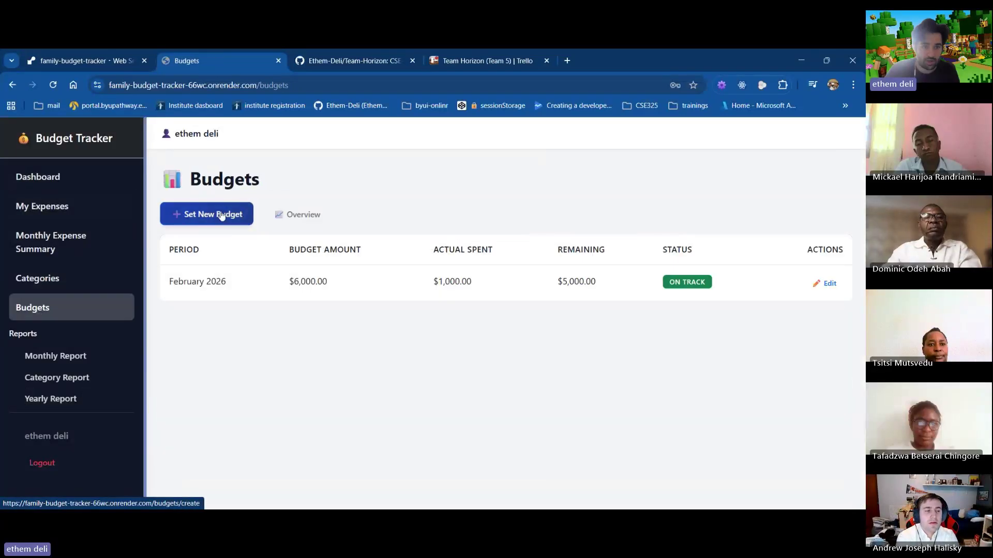
Set and save a $6,000 budget for January 2026
click(230, 213)
click(426, 250)
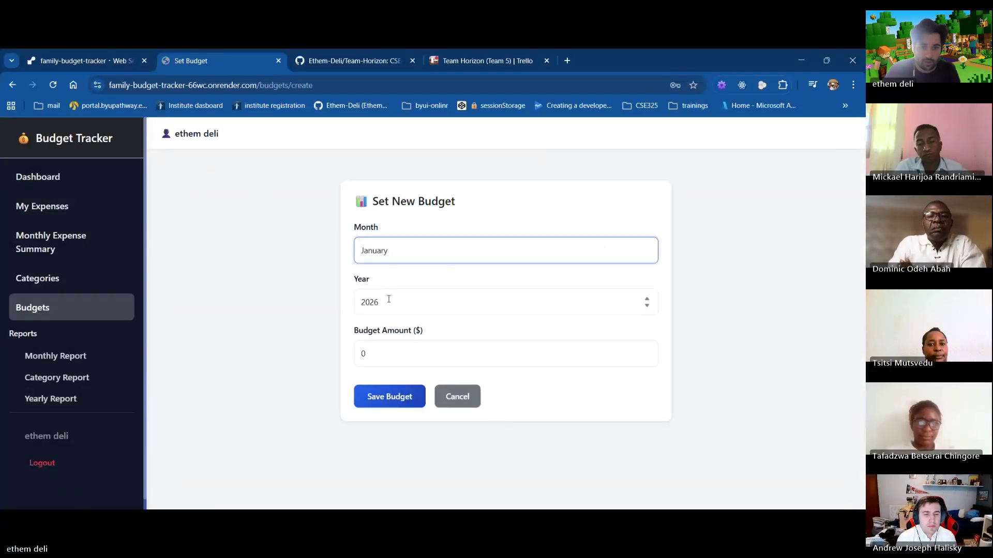
click(368, 356)
key(BackSpace)
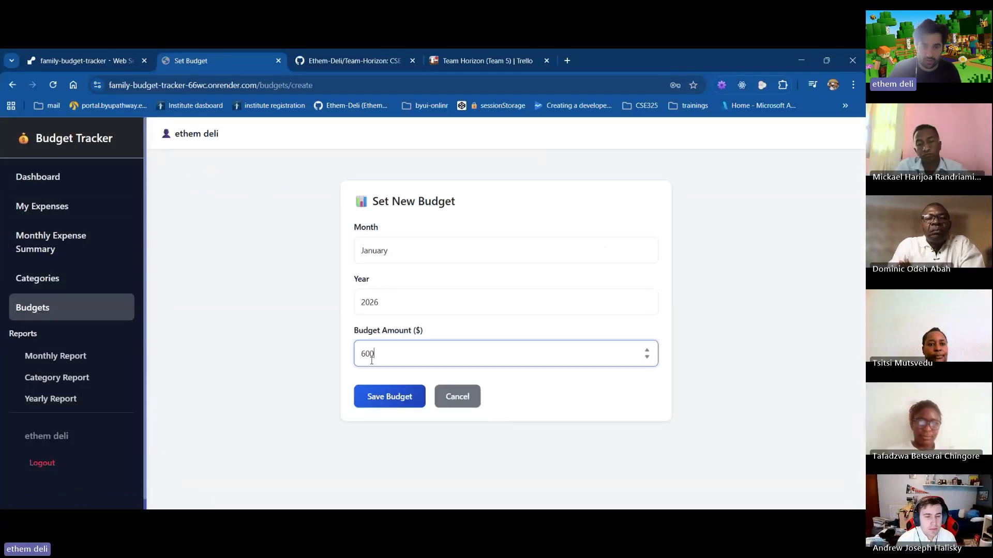
click(392, 409)
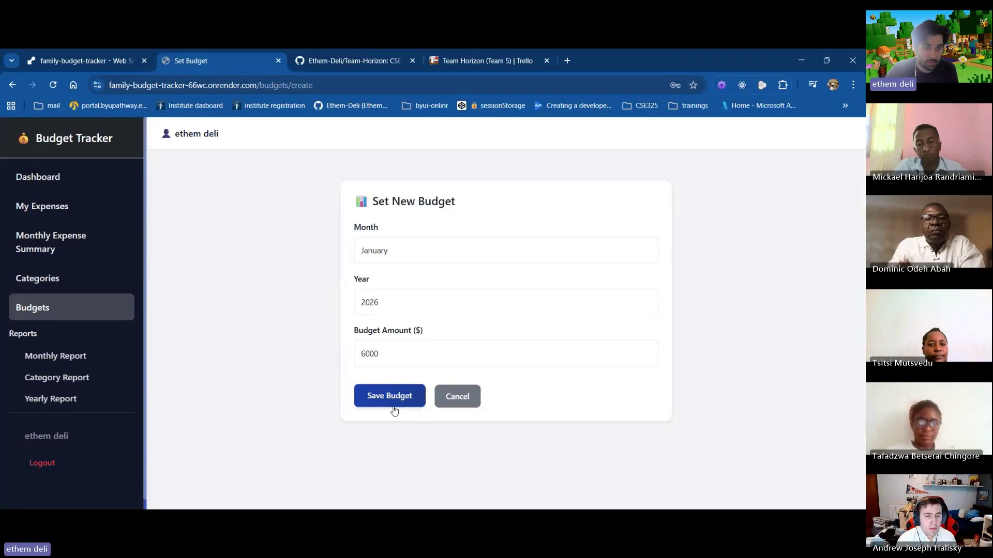
Add a $200 'Electric bill' expense dated January 1, 2026 under Utilities
click(38, 214)
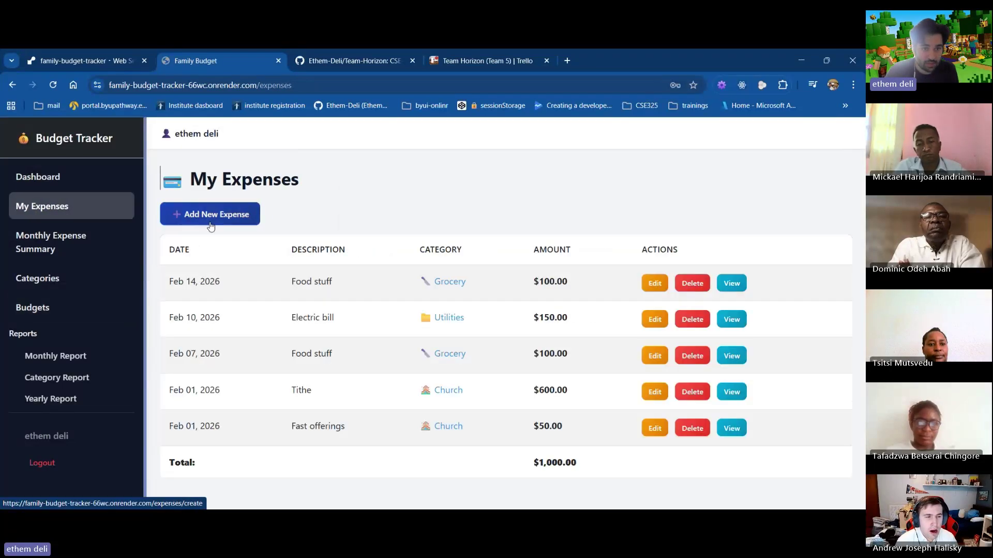
click(215, 213)
click(392, 244)
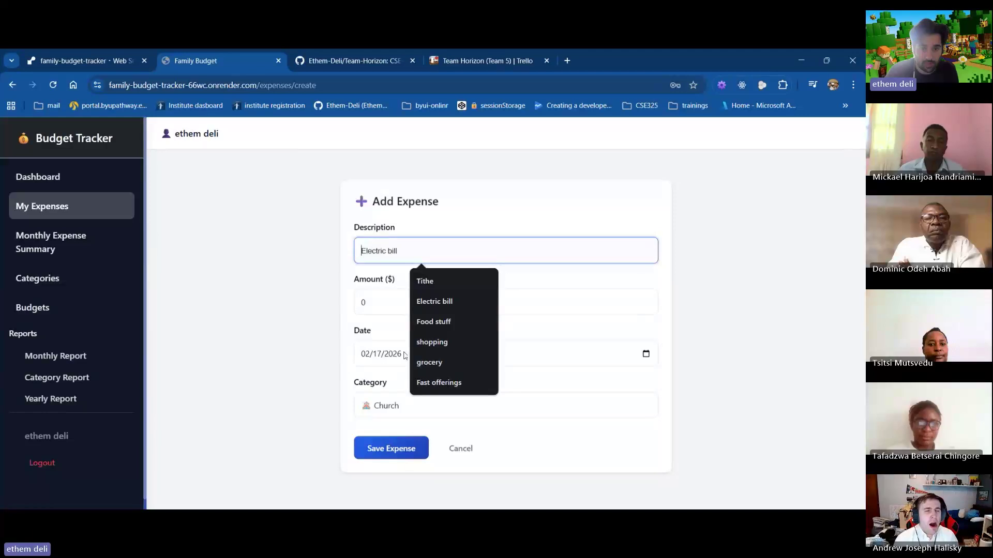
click(648, 356)
click(646, 355)
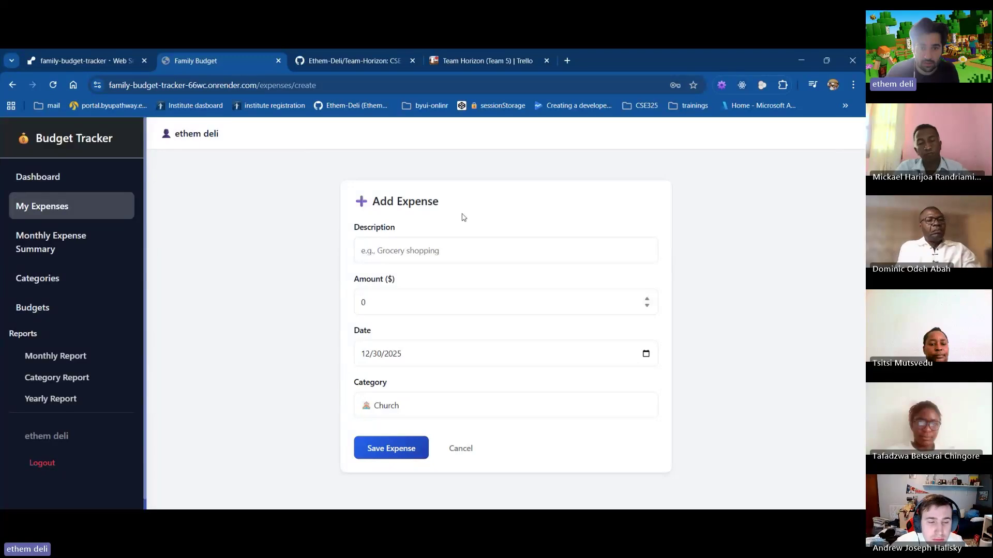
click(409, 251)
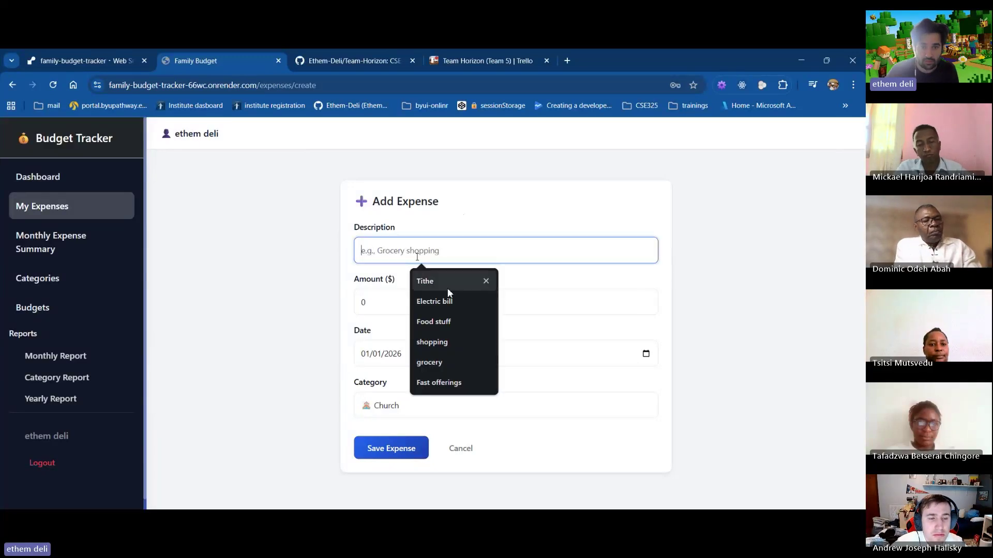
click(443, 303)
click(370, 302)
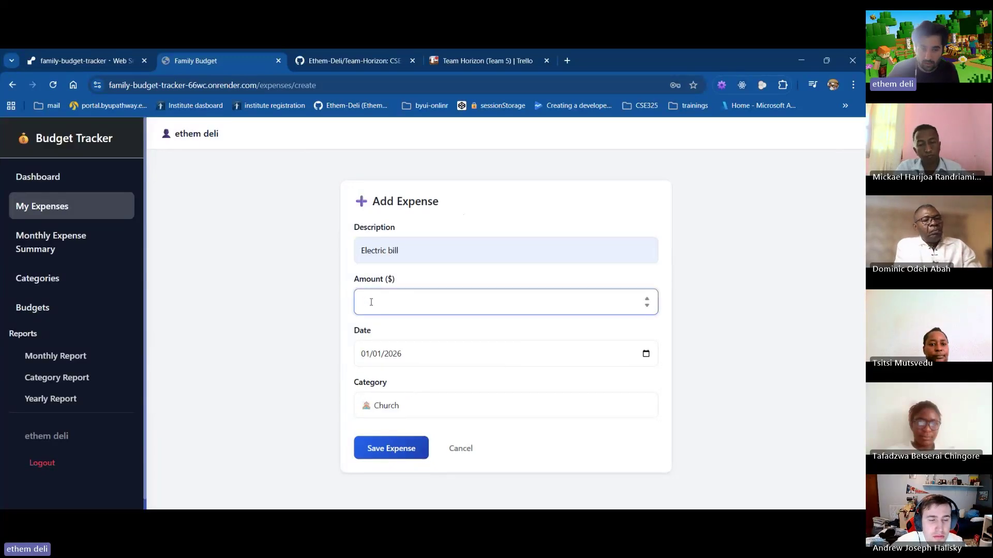
click(406, 406)
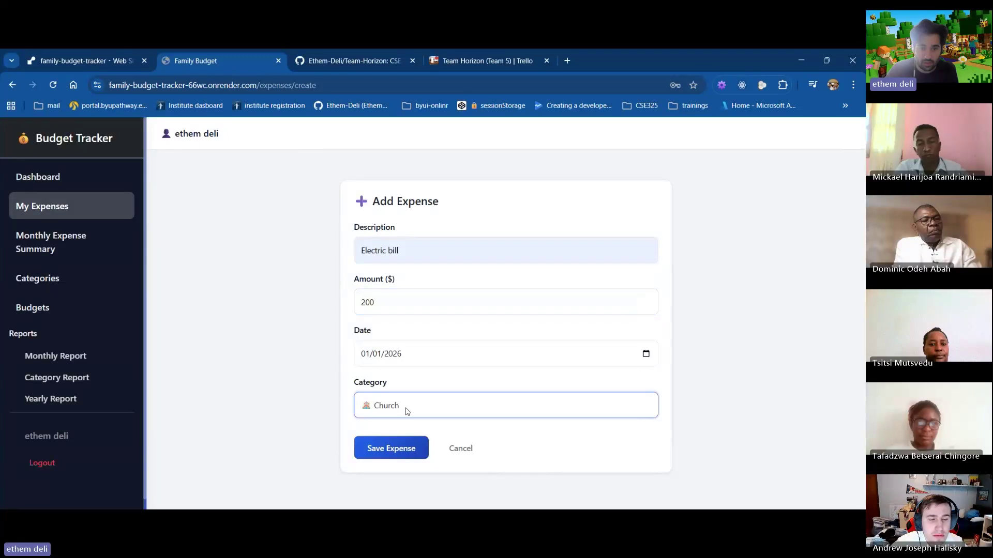
click(378, 476)
click(383, 448)
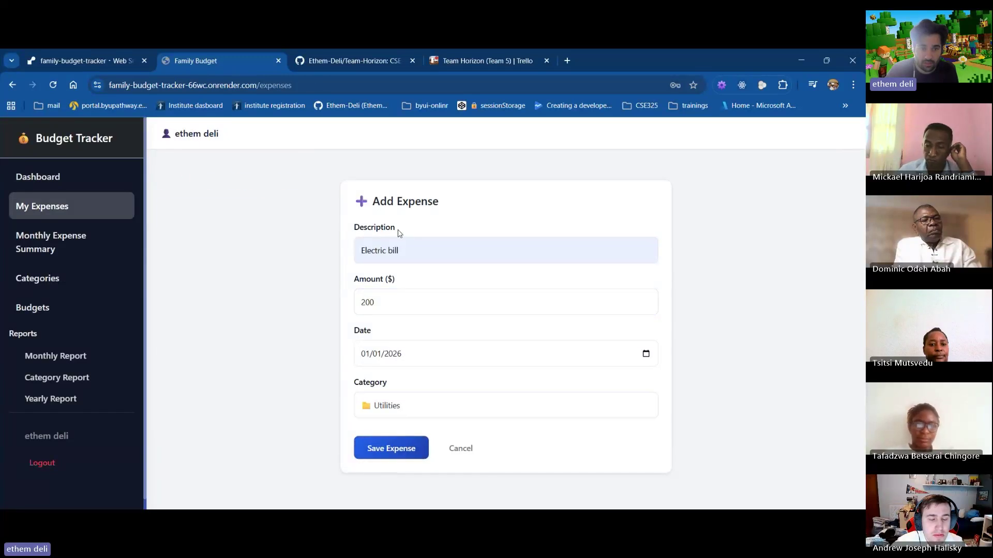
Add a $600 'Tithe' expense dated January 1, 2026 under Church
click(197, 214)
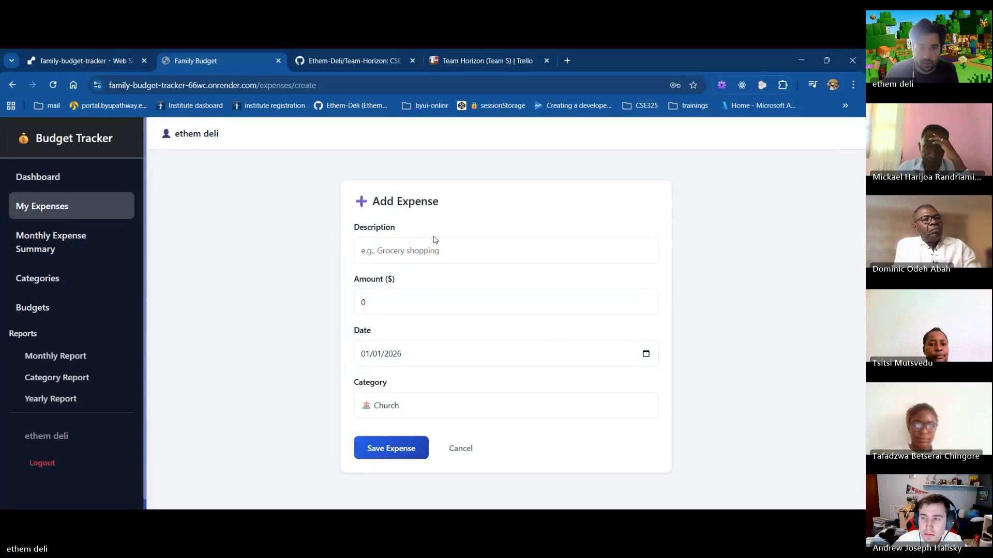
click(390, 250)
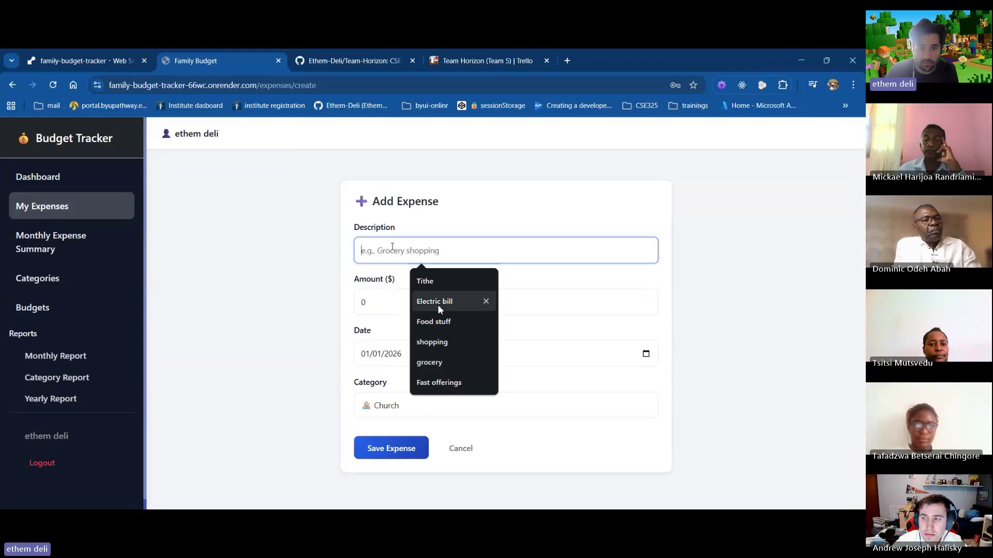
click(434, 288)
click(401, 302)
text(6)
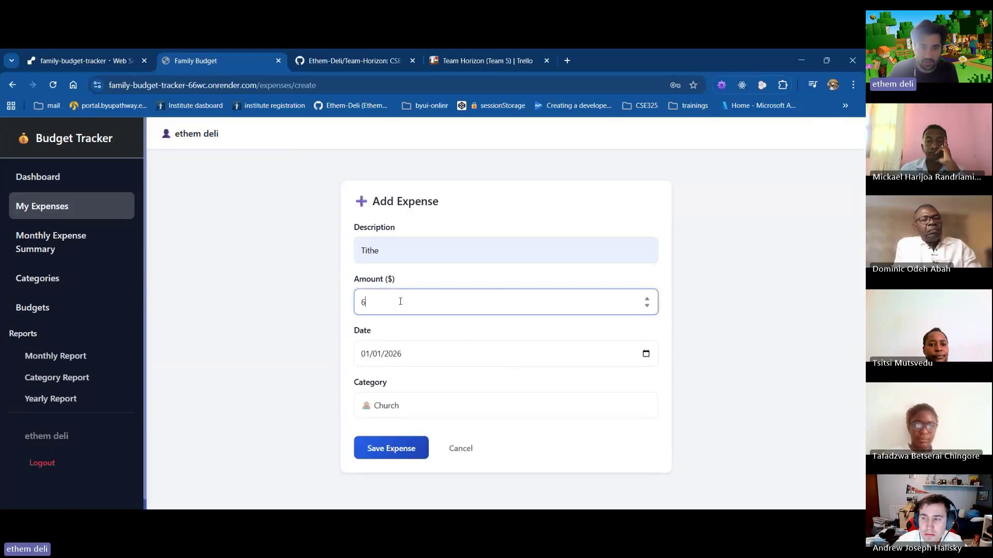
text(00)
click(399, 455)
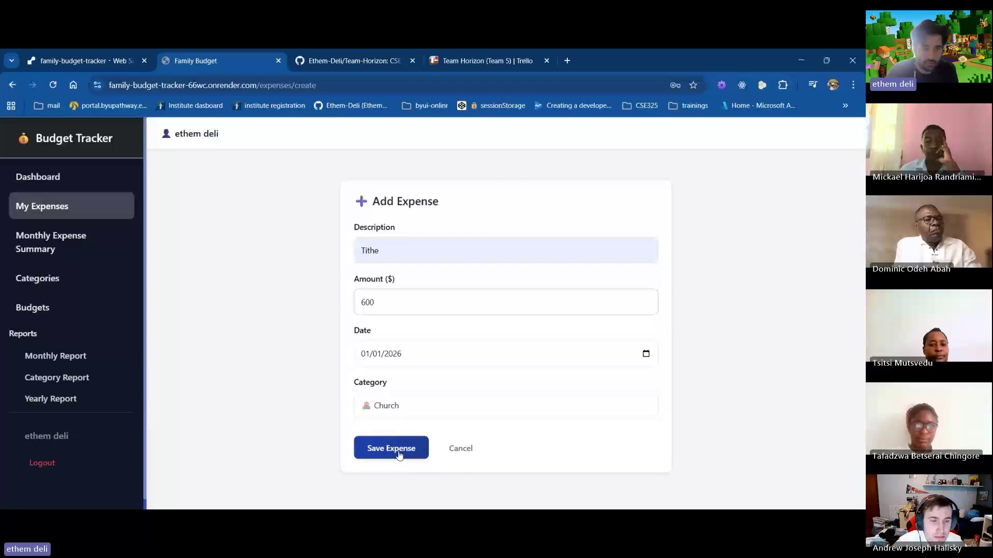
Load the 2026 yearly report, review January's $800 and the $1,800 total, then return to the Dashboard
click(67, 400)
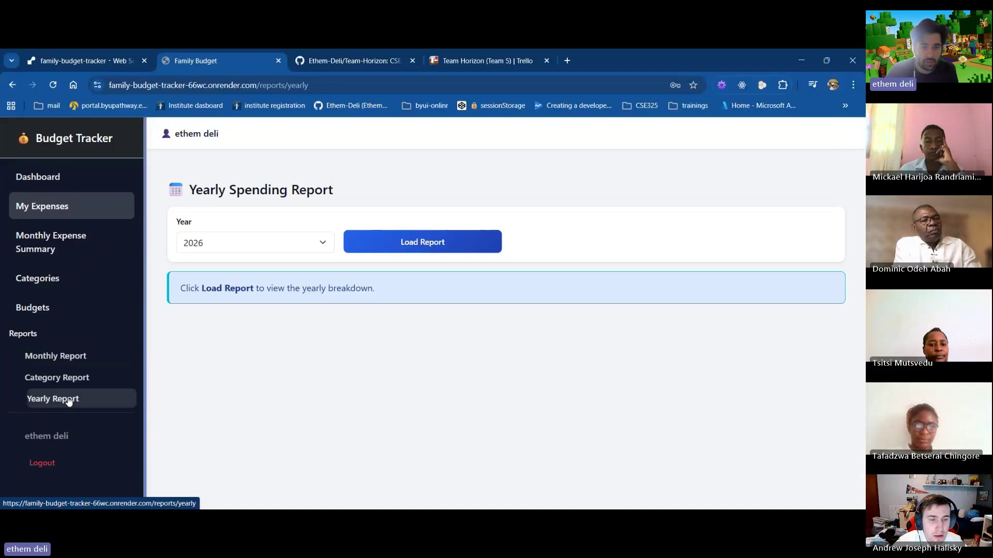
click(381, 241)
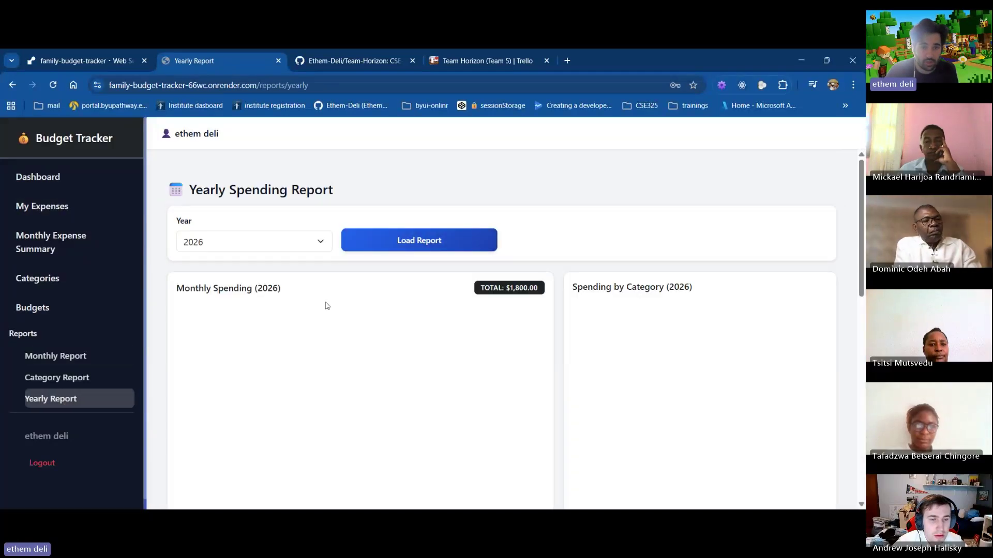
scroll(326, 306, down, 2)
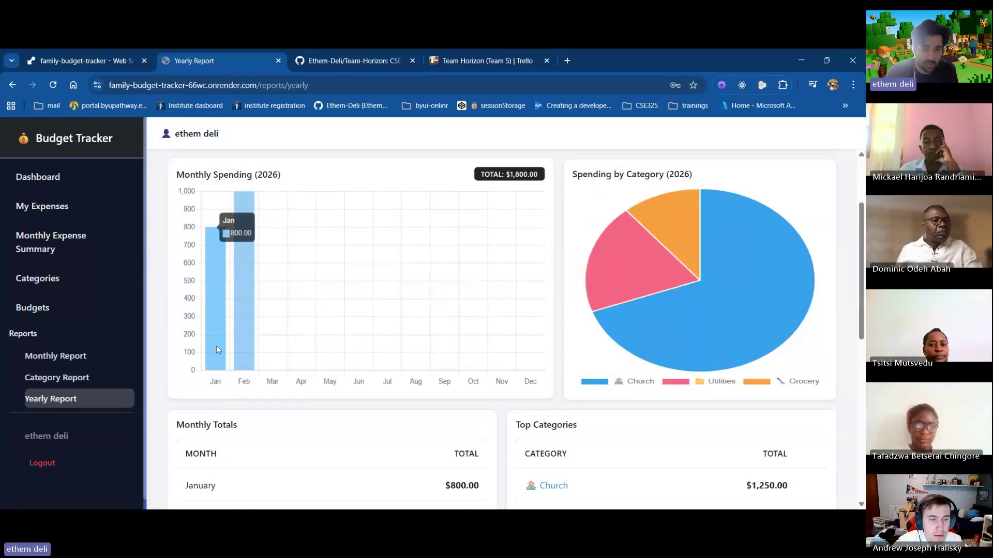
scroll(202, 383, down, 2)
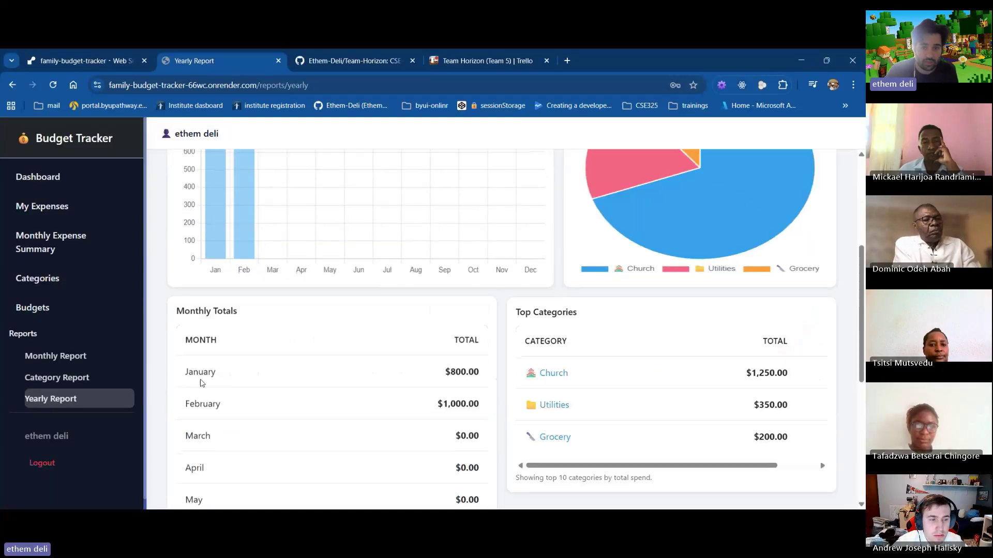
double_click(201, 381)
scroll(487, 391, down, 1)
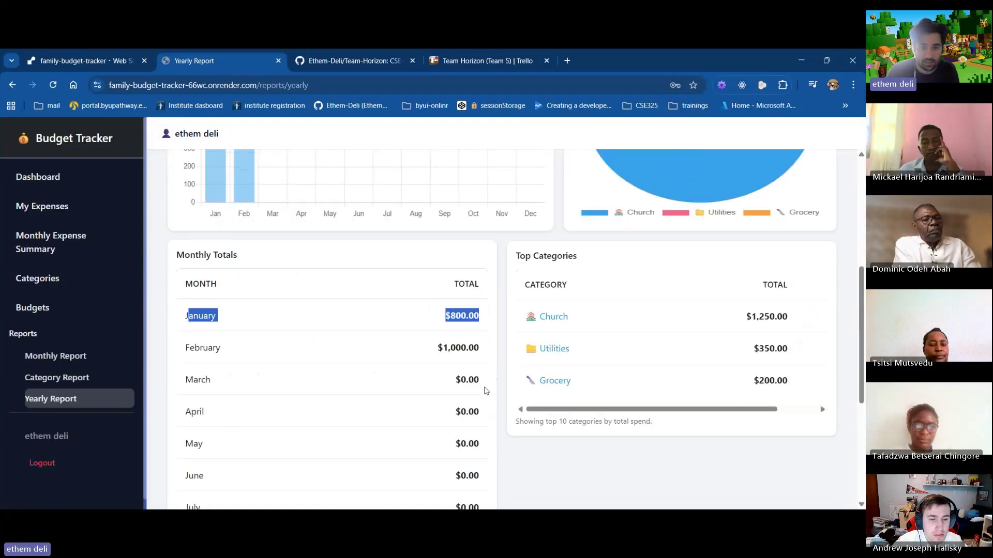
drag(438, 348, 456, 348)
scroll(460, 348, down, 1)
scroll(440, 316, down, 1)
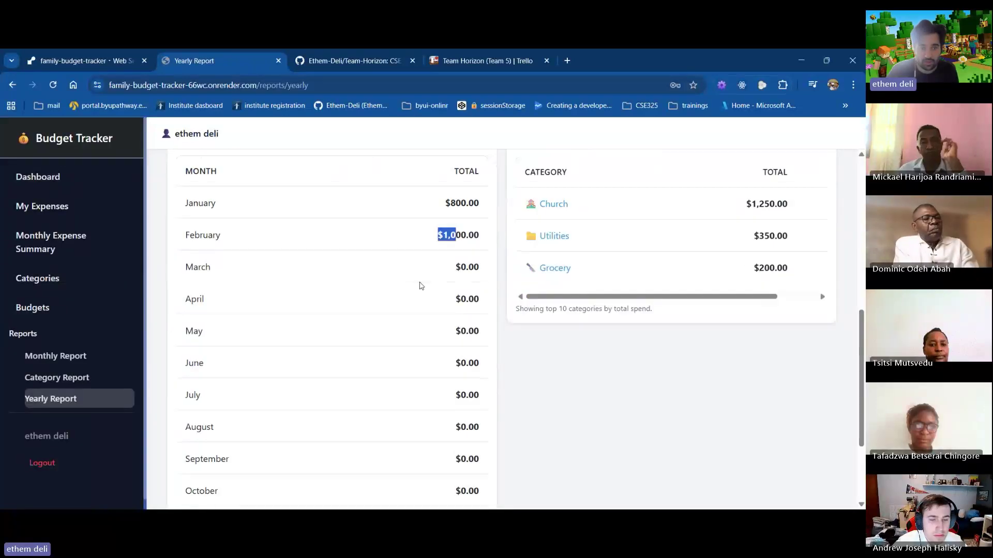
scroll(486, 320, down, 2)
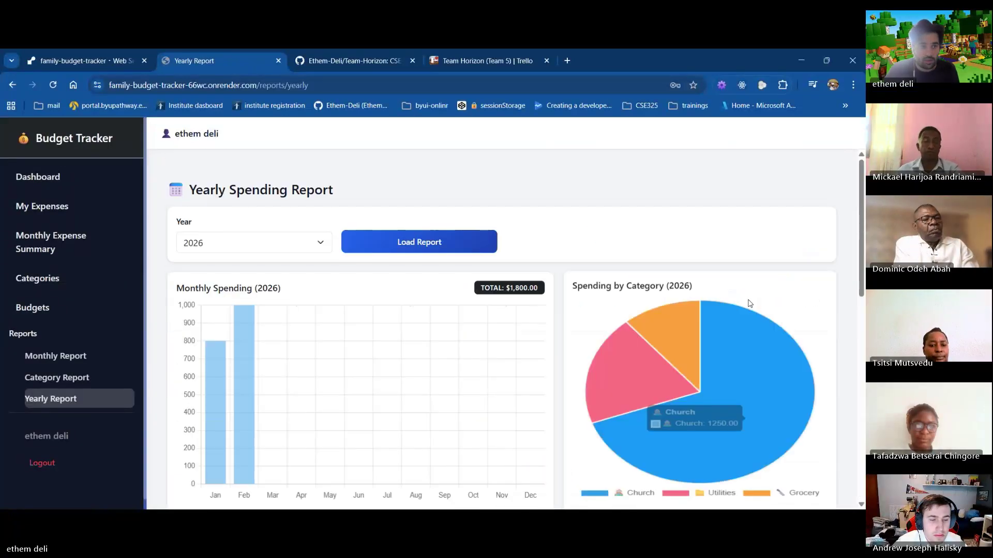
click(30, 181)
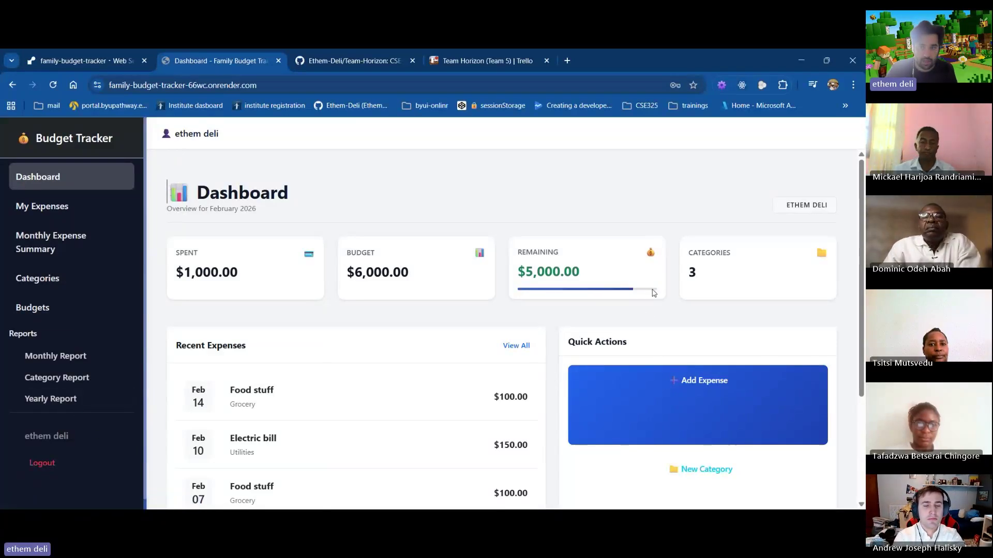
Log out and check the 'Master Your Money.' guest home page
click(25, 465)
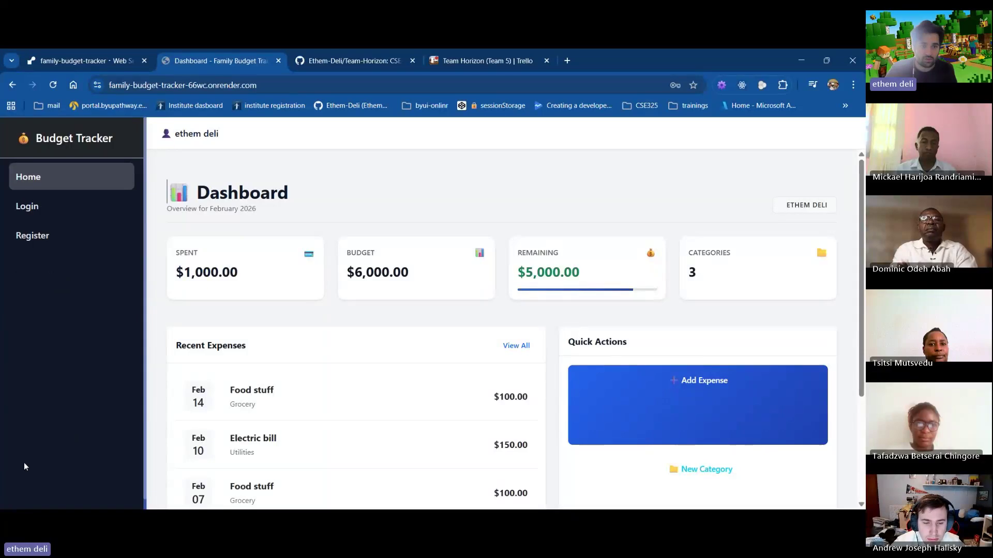
scroll(251, 336, down, 1)
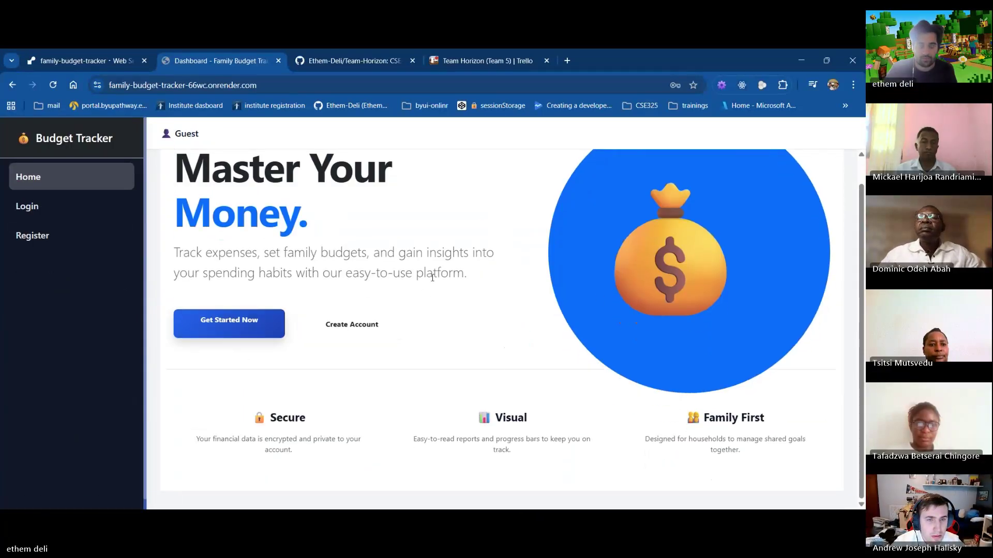
scroll(433, 278, up, 1)
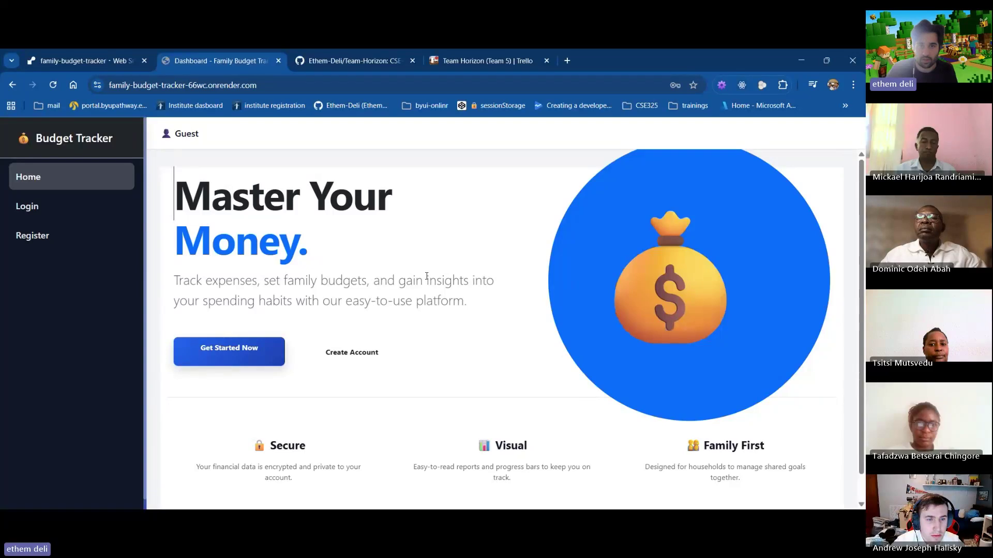